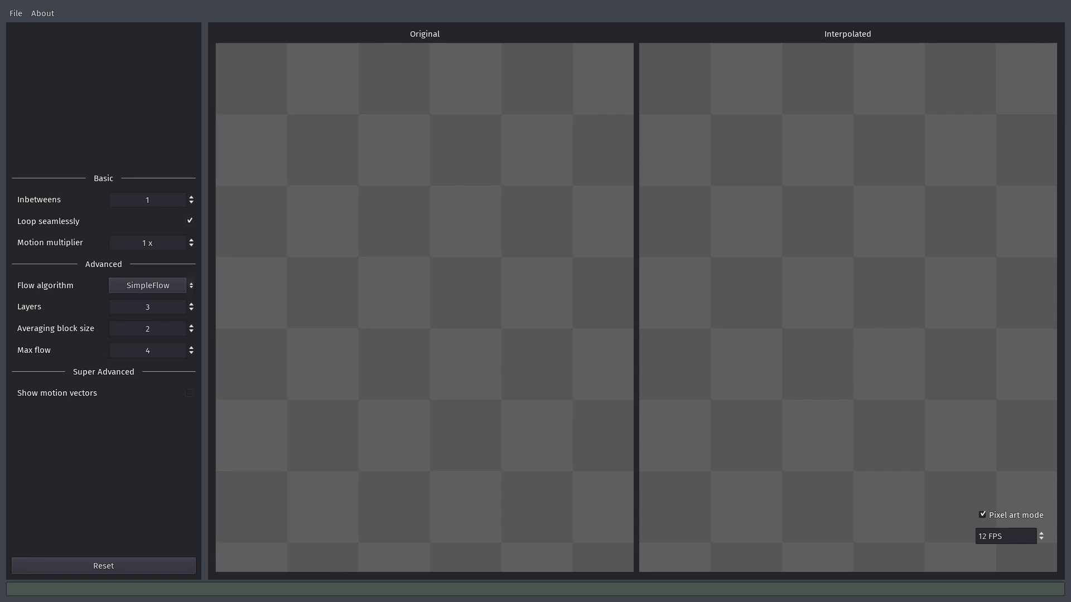
- Select all ten mech-unit PNG frames in Explorer and drop them into Bitmap Flow as one animation
key(alt+Tab)
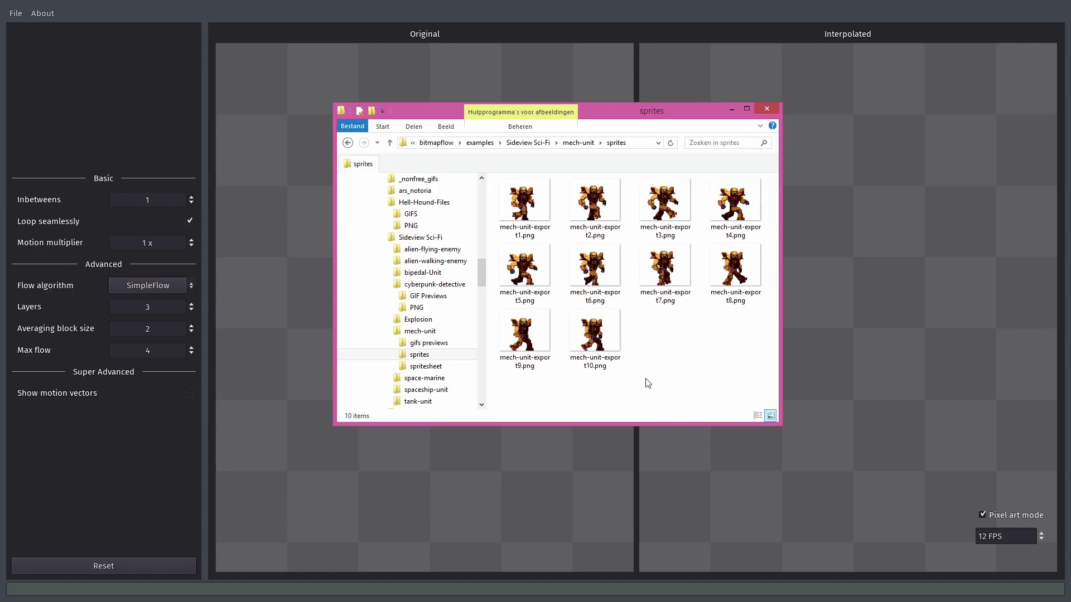
drag(537, 385, 758, 204)
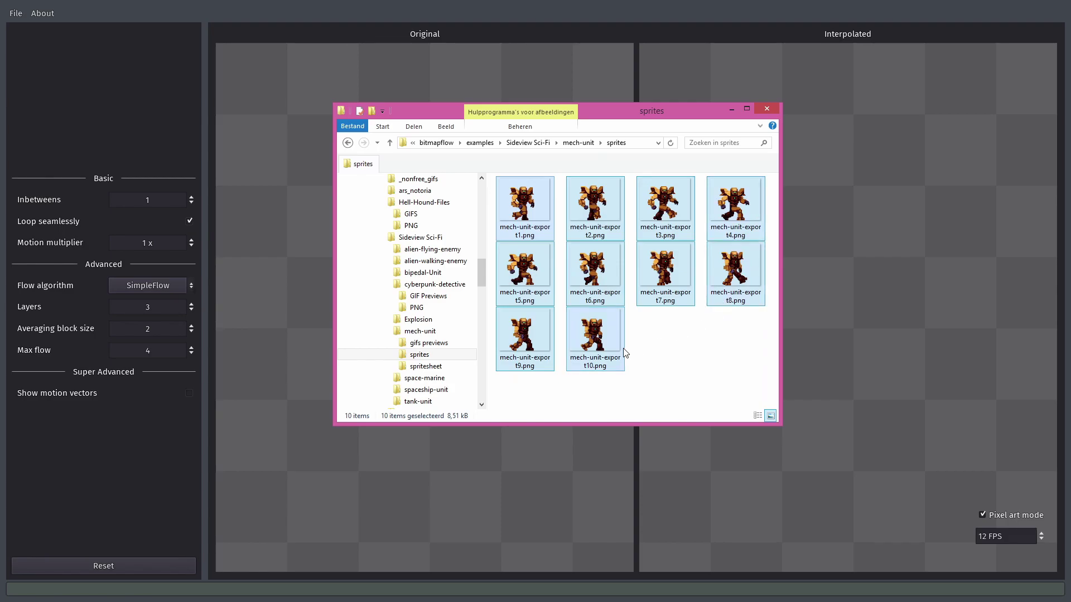
drag(598, 368, 811, 292)
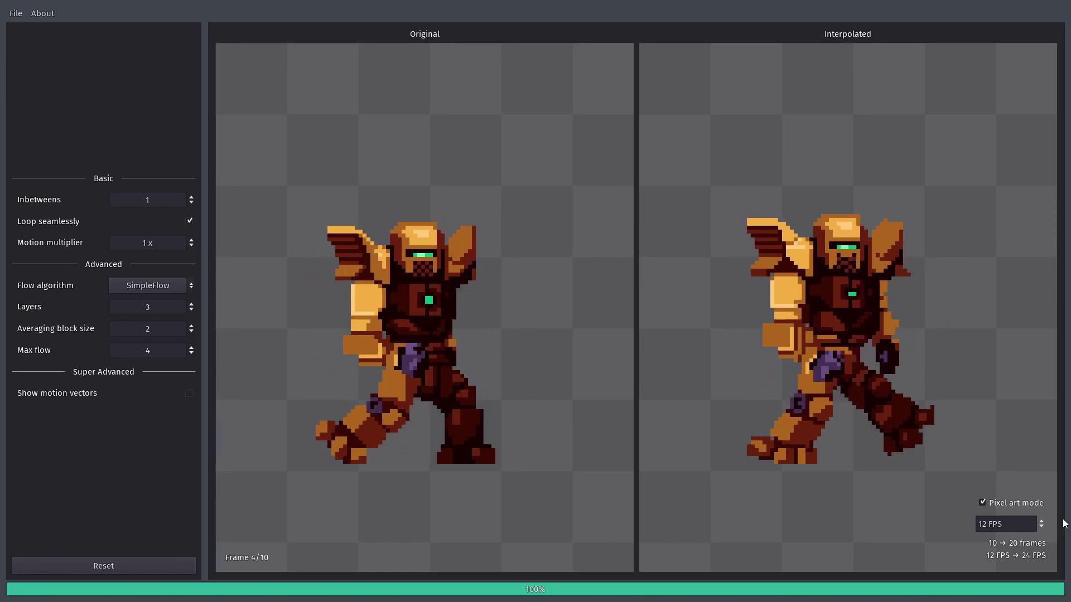
- Lower the source rate to 6 FPS and raise Inbetweens to 3, giving 40 frames at 24 FPS
click(1043, 526)
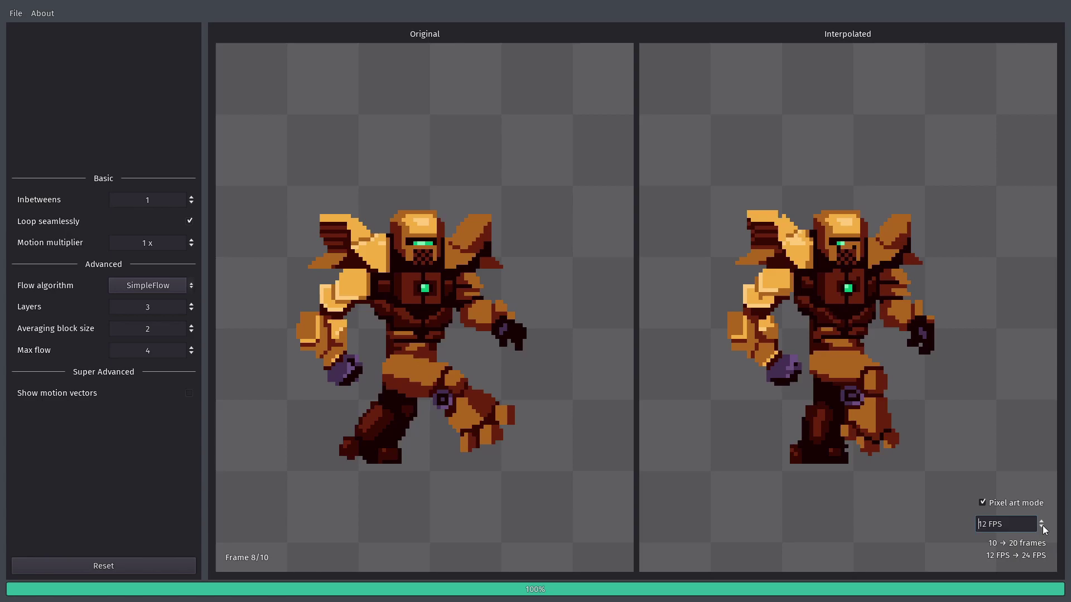
click(1041, 527)
click(1041, 527)
click(1041, 528)
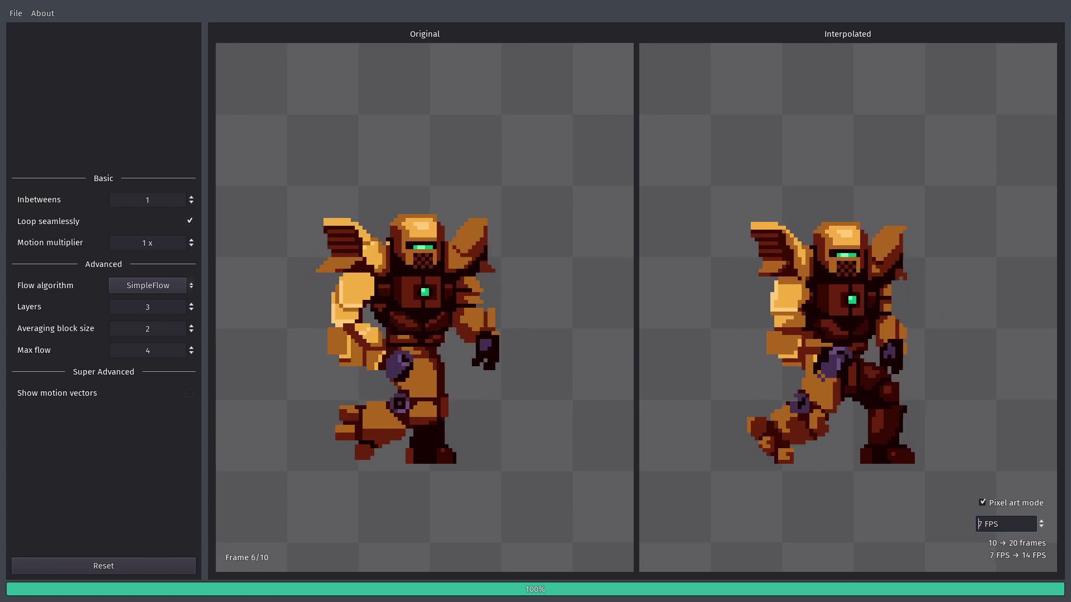
click(1041, 527)
click(1042, 527)
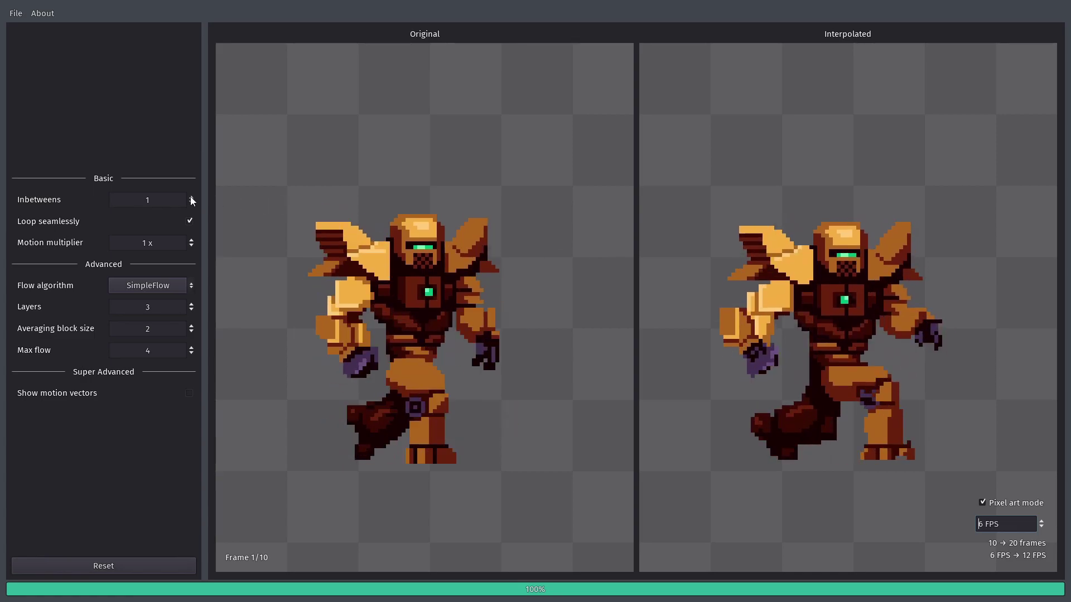
click(191, 197)
click(191, 197)
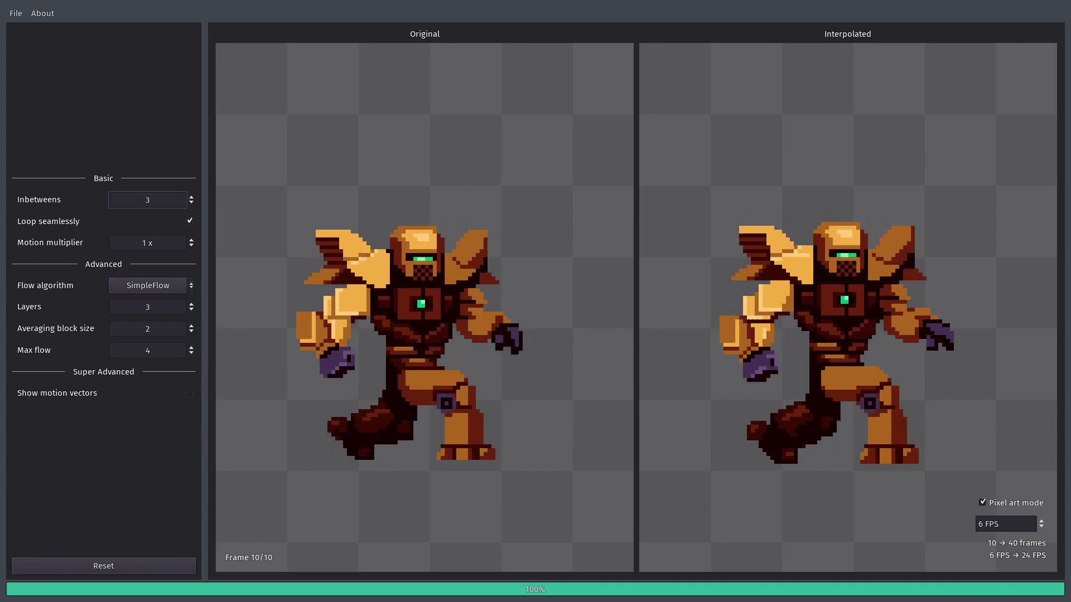
- Browse to SPRITES > player > run and load run-preview.gif as the new animation
key(alt+Tab)
click(481, 405)
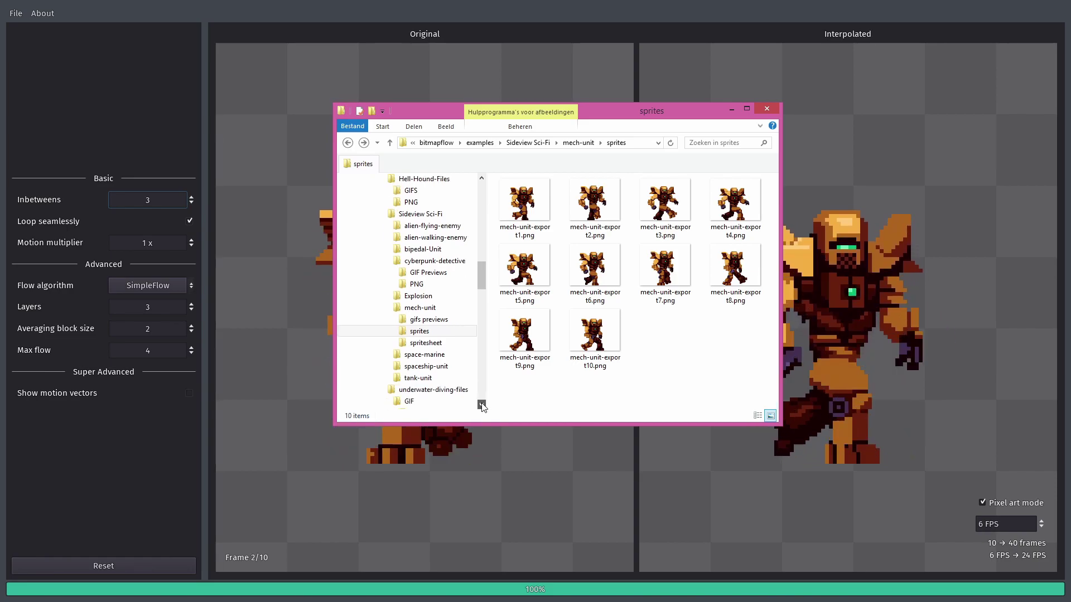
drag(482, 405, 482, 405)
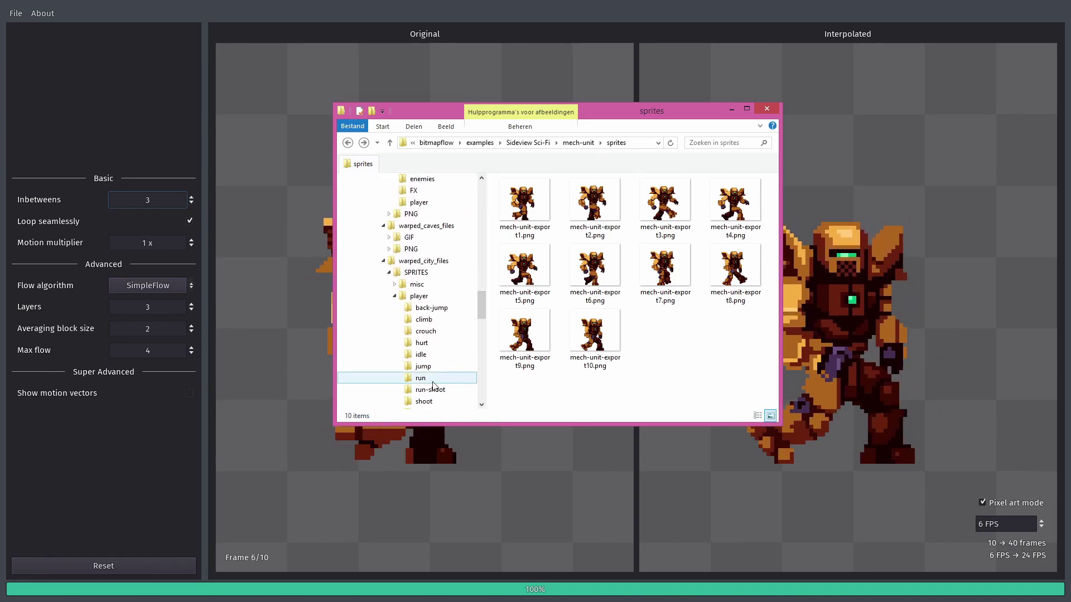
click(421, 378)
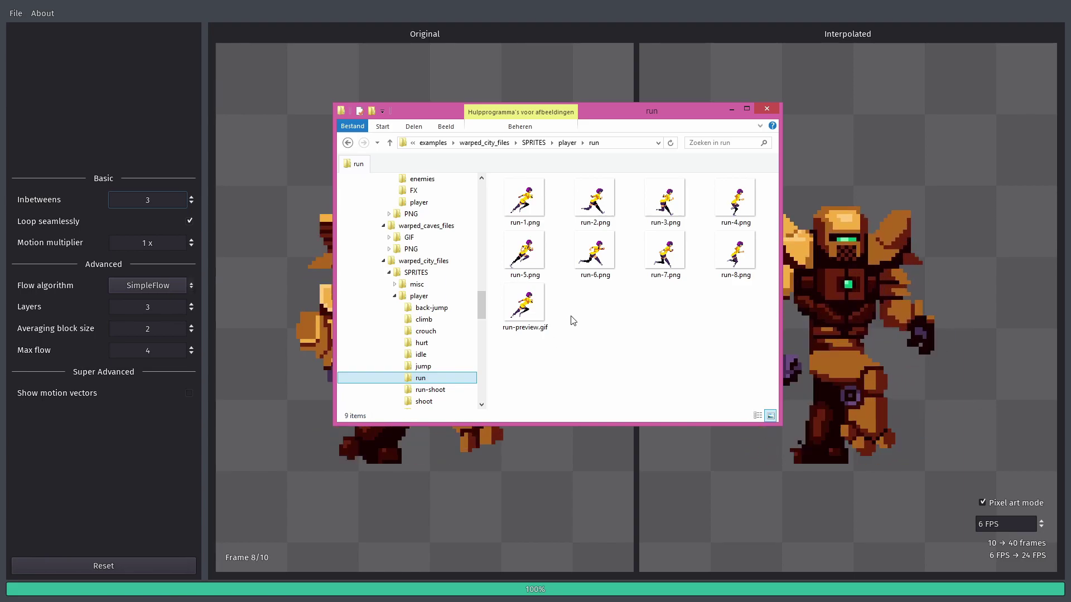
drag(546, 319, 848, 305)
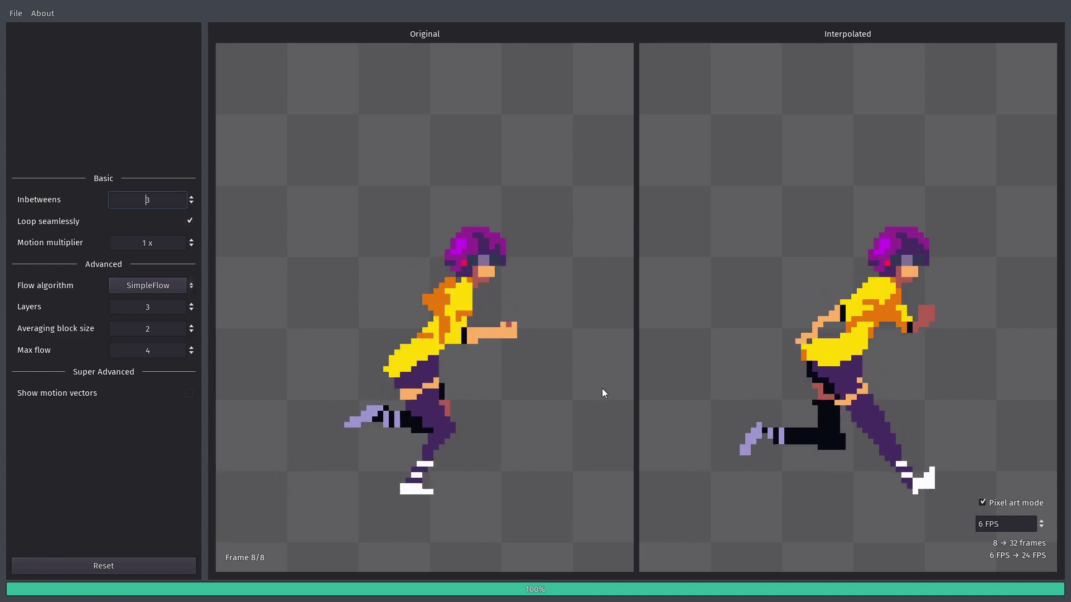
- Load the detective's punch.gif from GIF Previews, with that folder brought back up afterwards
key(alt+Tab)
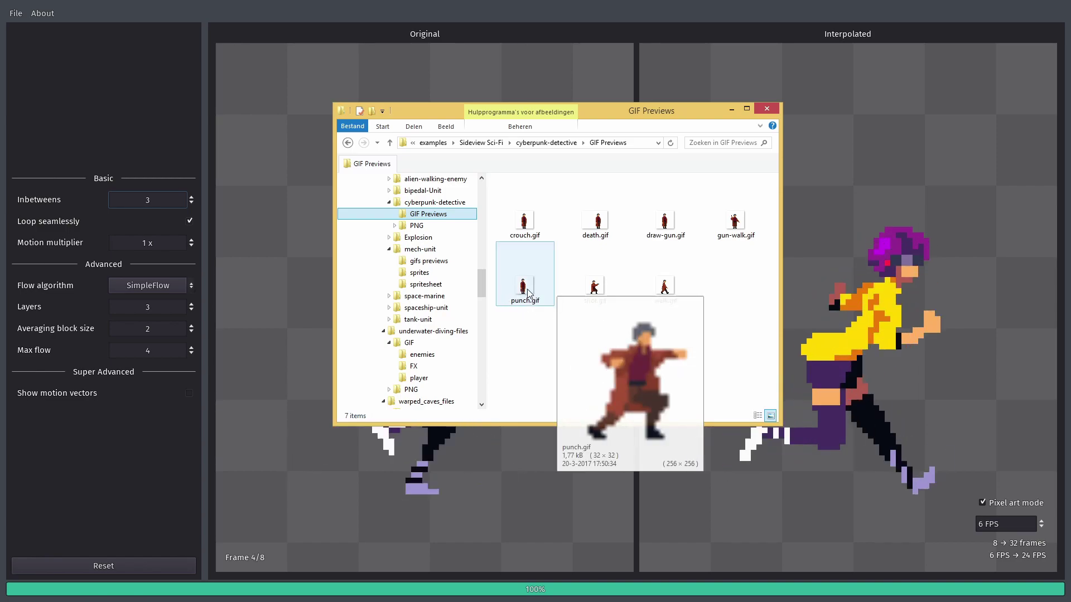
mouse_move(643, 291)
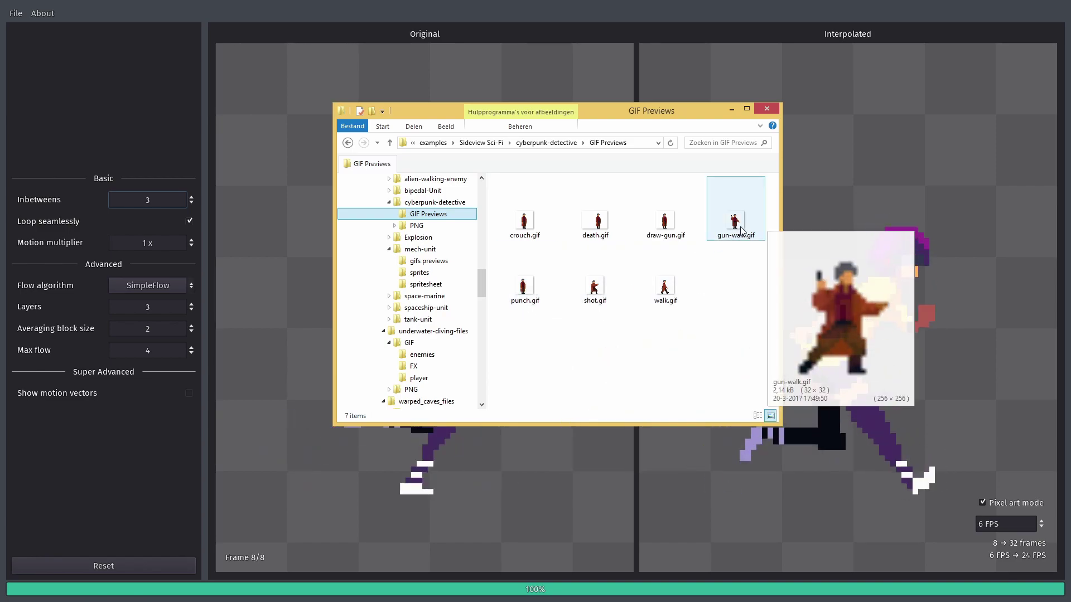
drag(523, 288, 765, 164)
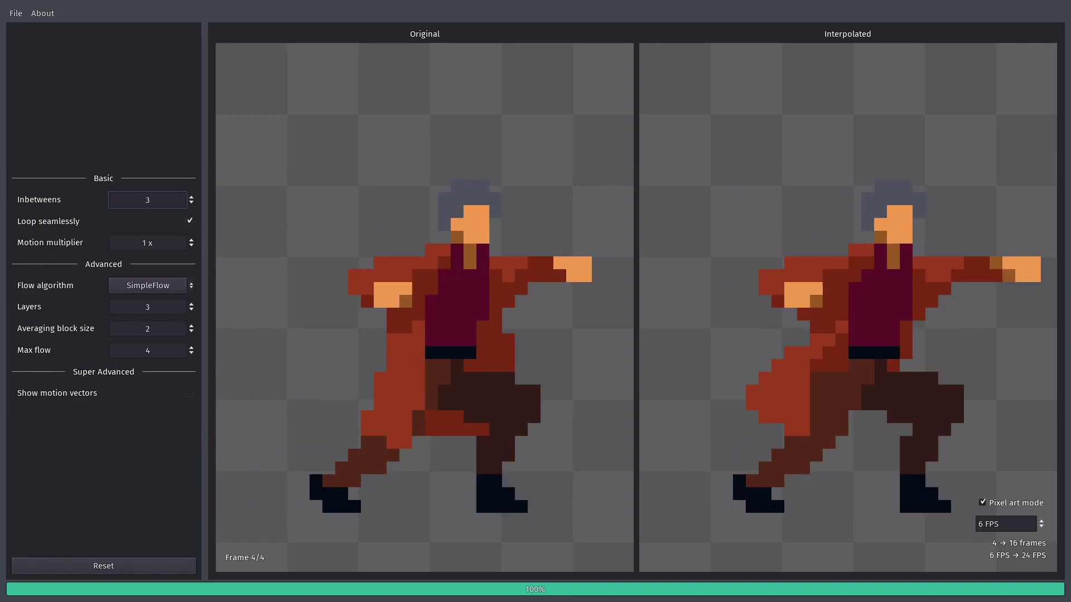
key(ctrl+o)
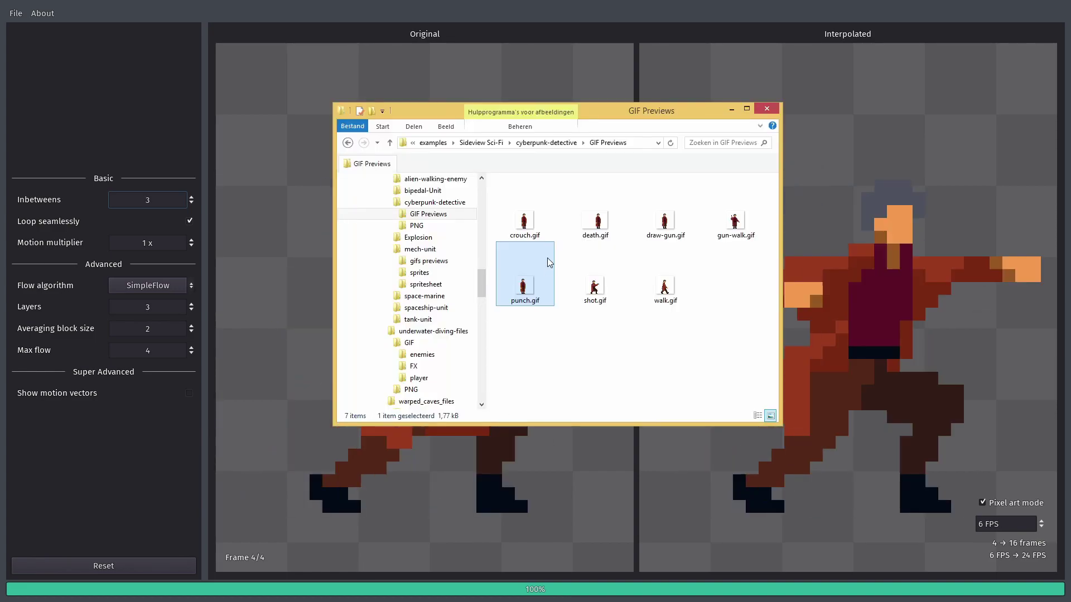
- Load death.gif from the GIF Previews folder as the five-frame knockdown animation
click(595, 209)
double_click(595, 209)
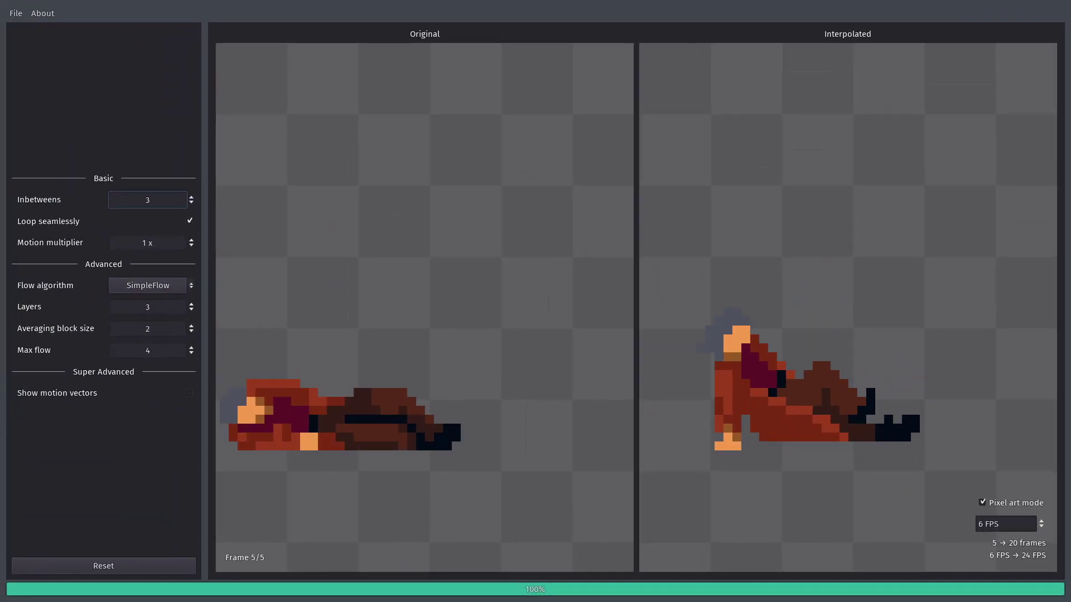
- Browse to Hell-Hound-Files > PNG and bring hell-hound-run.png in as a spritesheet
key(alt+Tab)
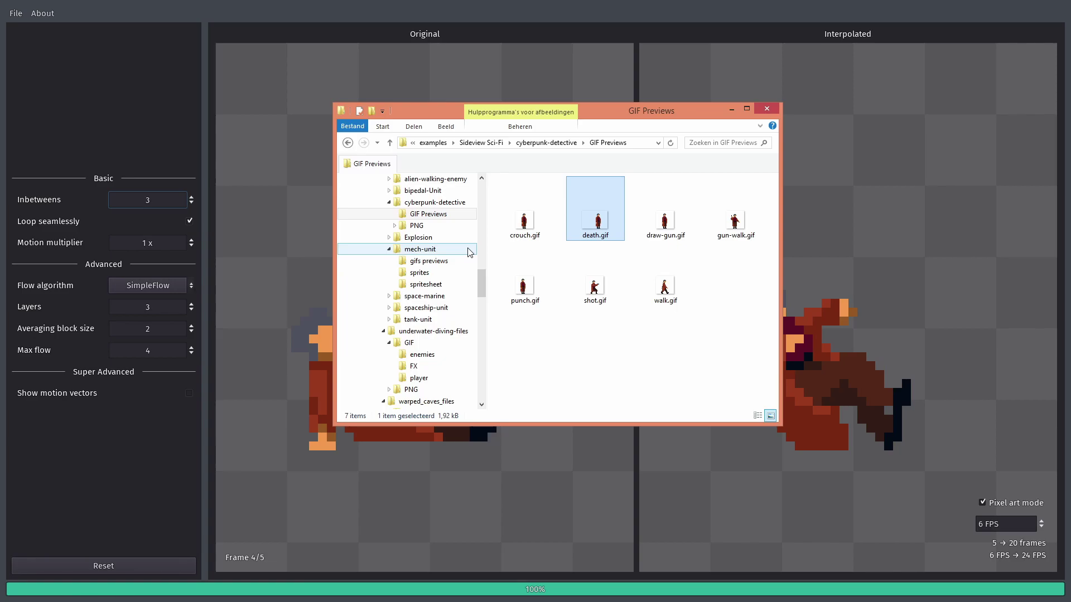
drag(483, 281, 476, 252)
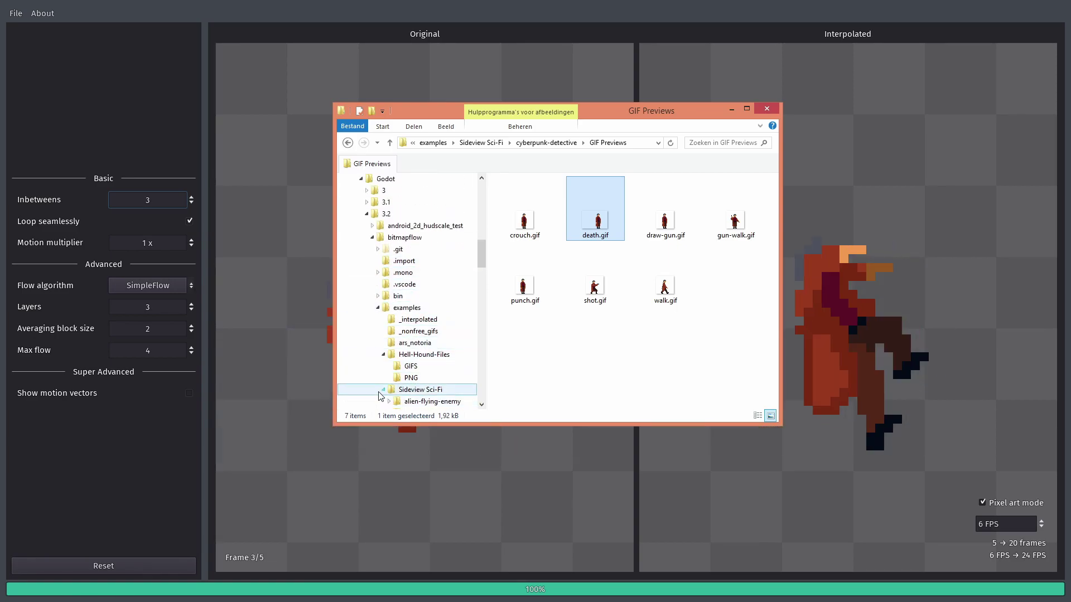
click(411, 378)
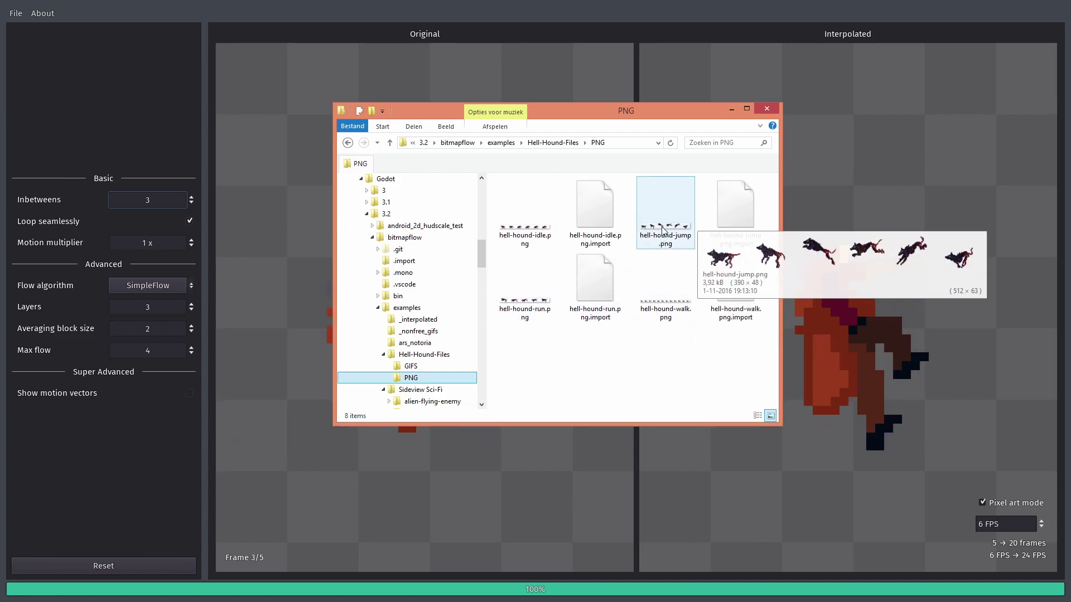
drag(517, 294, 836, 236)
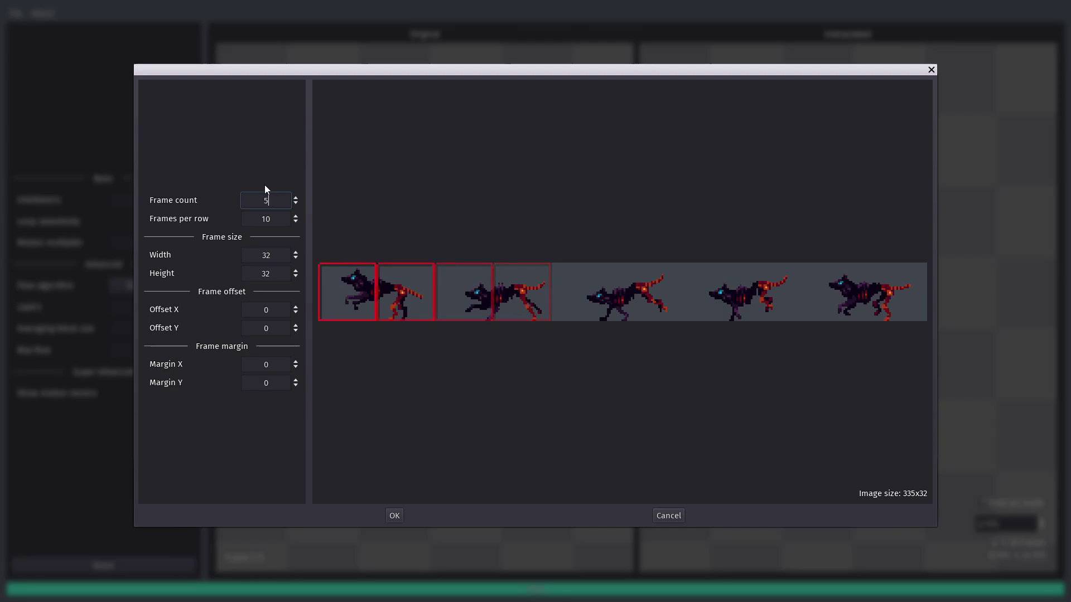
- Set the 335-pixel hell-hound strip to 5 frames of 67×32
key(Up)
click(261, 254)
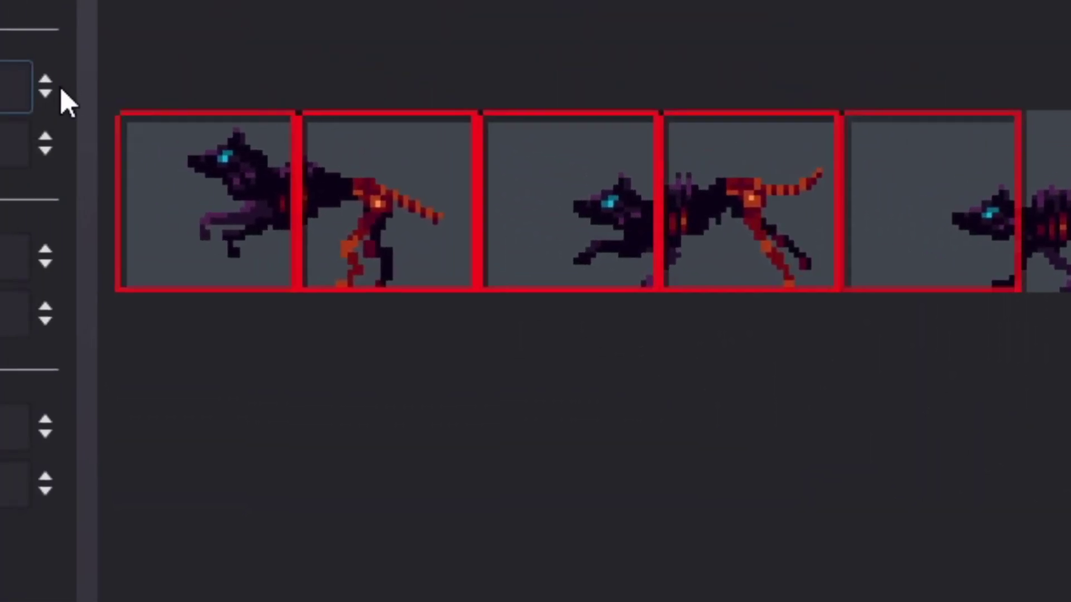
text(335)
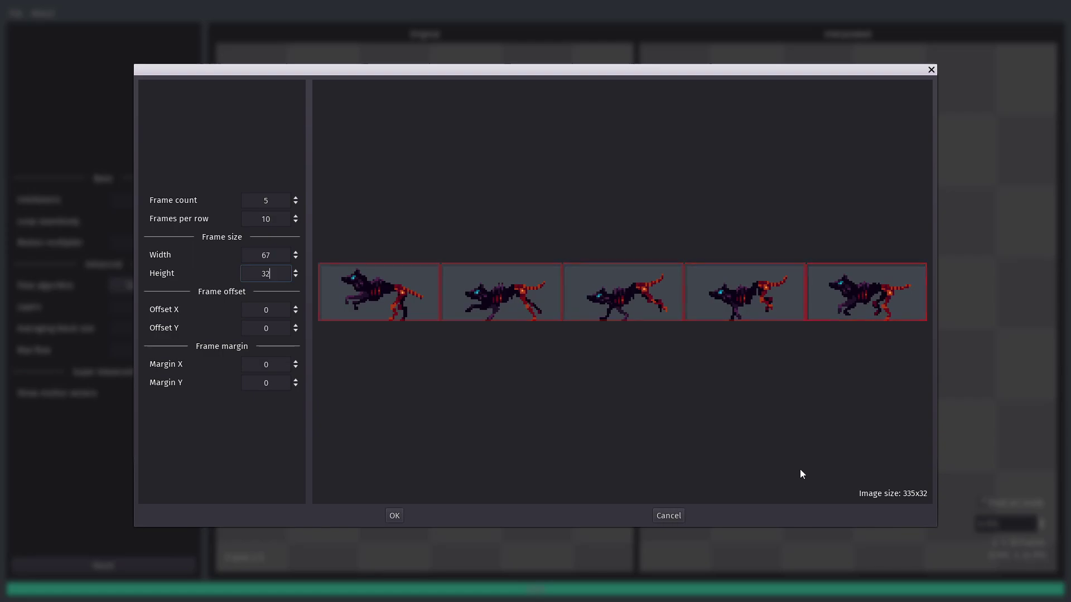
- Accept the five-frame split and set Inbetweens to 1, giving 10 frames at 12 FPS
click(394, 517)
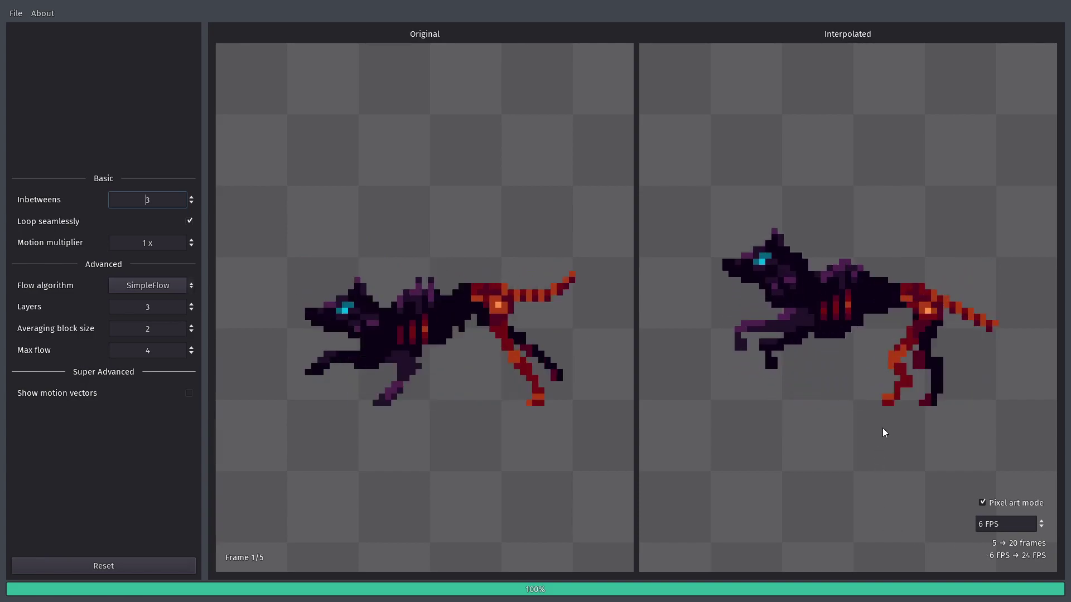
click(160, 203)
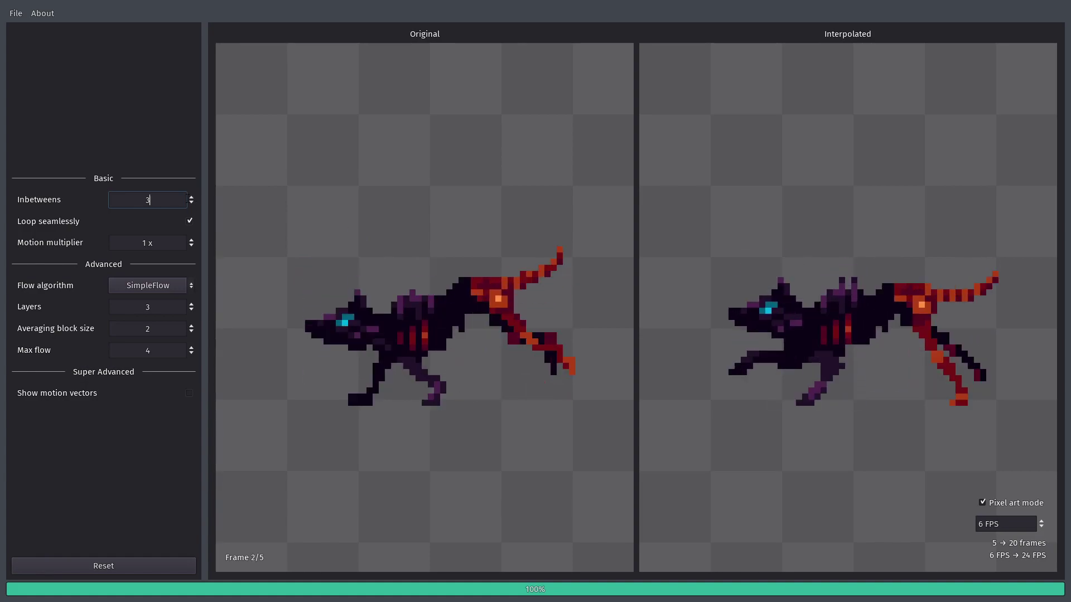
click(191, 197)
click(191, 198)
click(192, 198)
click(191, 197)
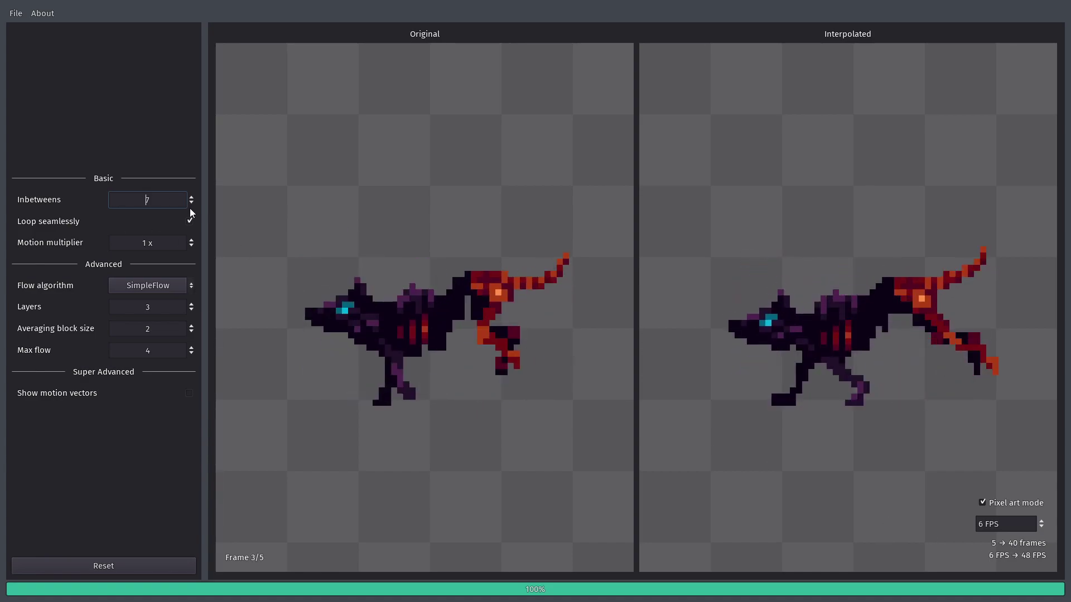
scroll(191, 199, down, 6)
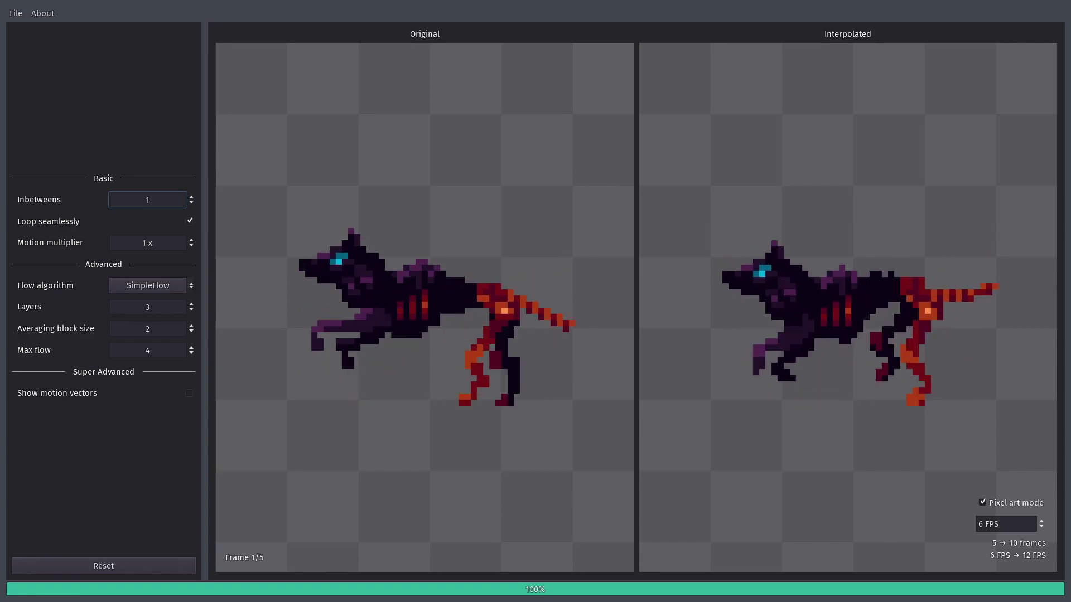
- Browse to underwater-diving-files > PNG > player and drag player-rush.png into Bitmap Flow
key(alt+Tab)
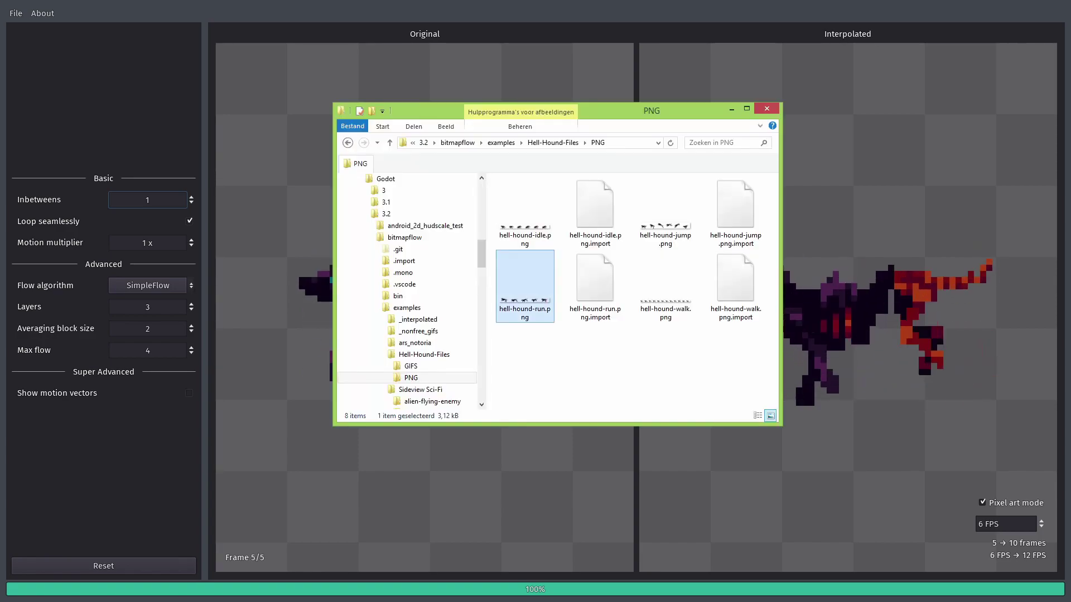
click(481, 405)
click(482, 404)
click(481, 405)
click(482, 405)
click(482, 405)
click(482, 406)
click(482, 405)
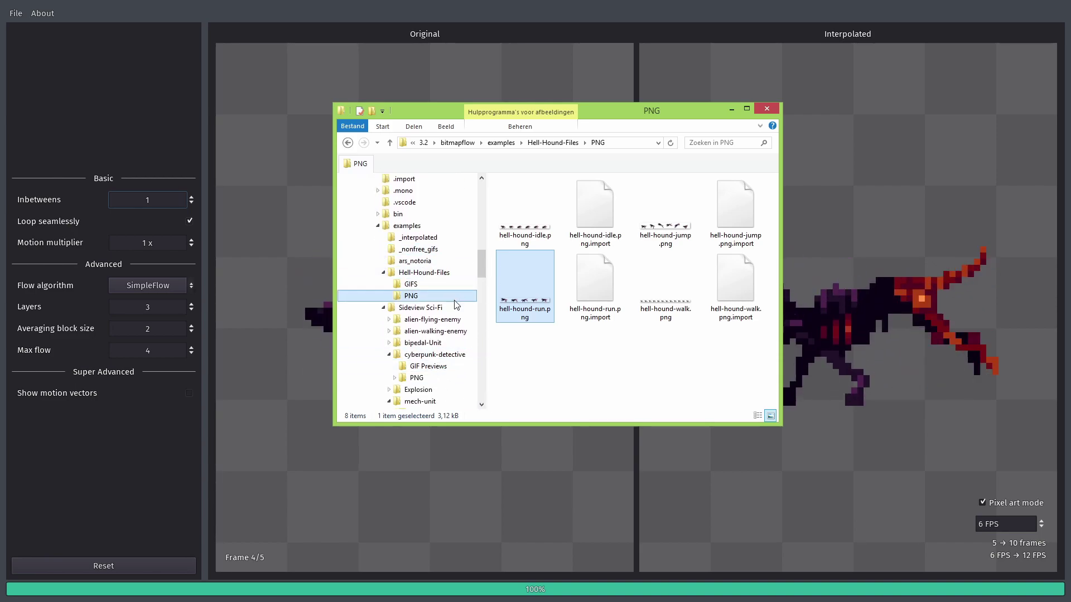
click(383, 308)
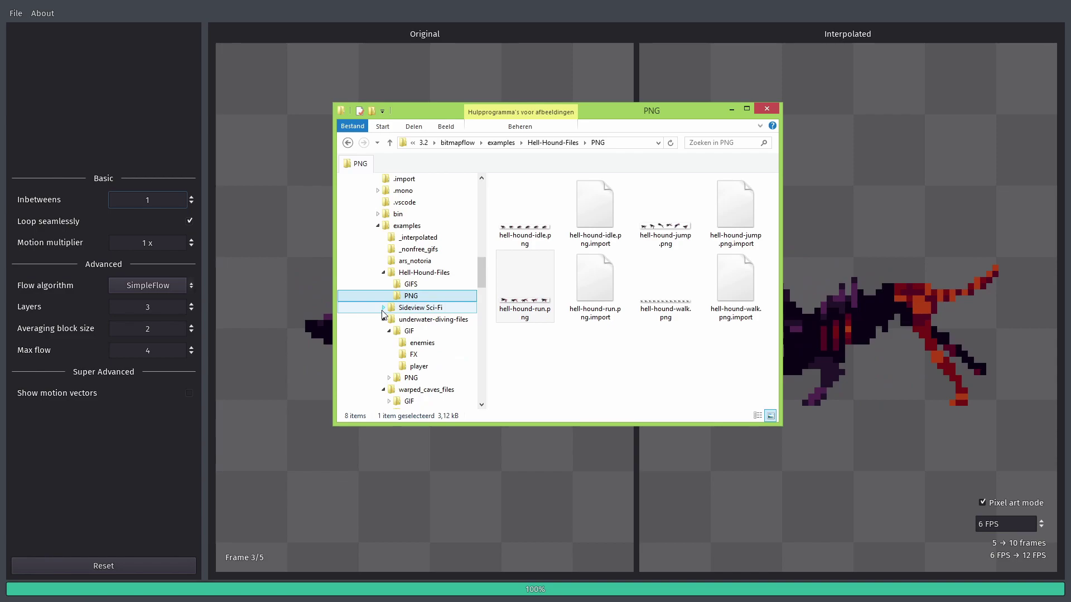
click(433, 320)
click(430, 378)
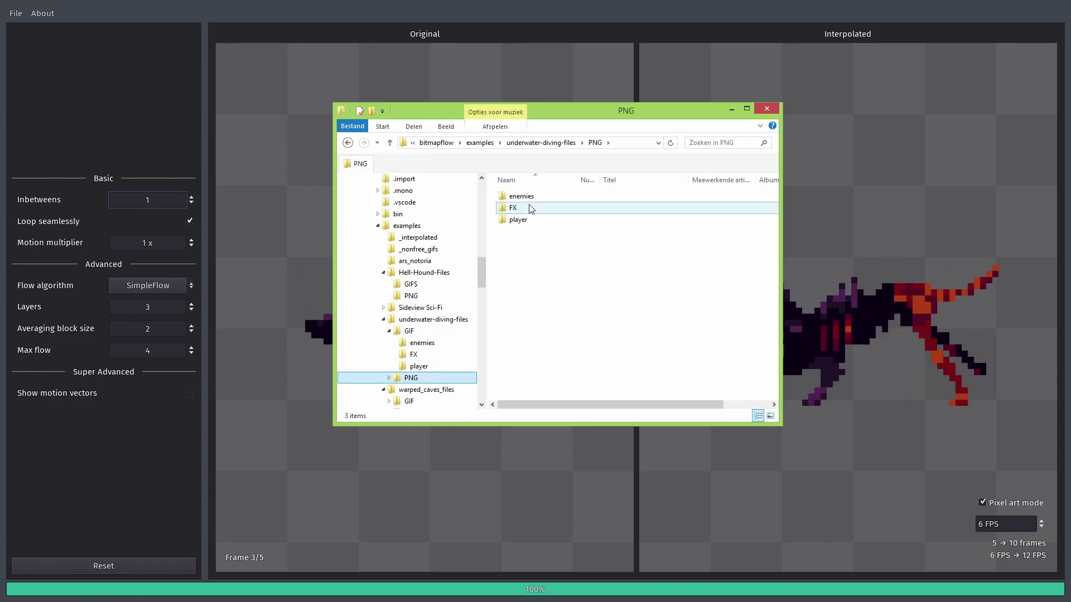
double_click(516, 219)
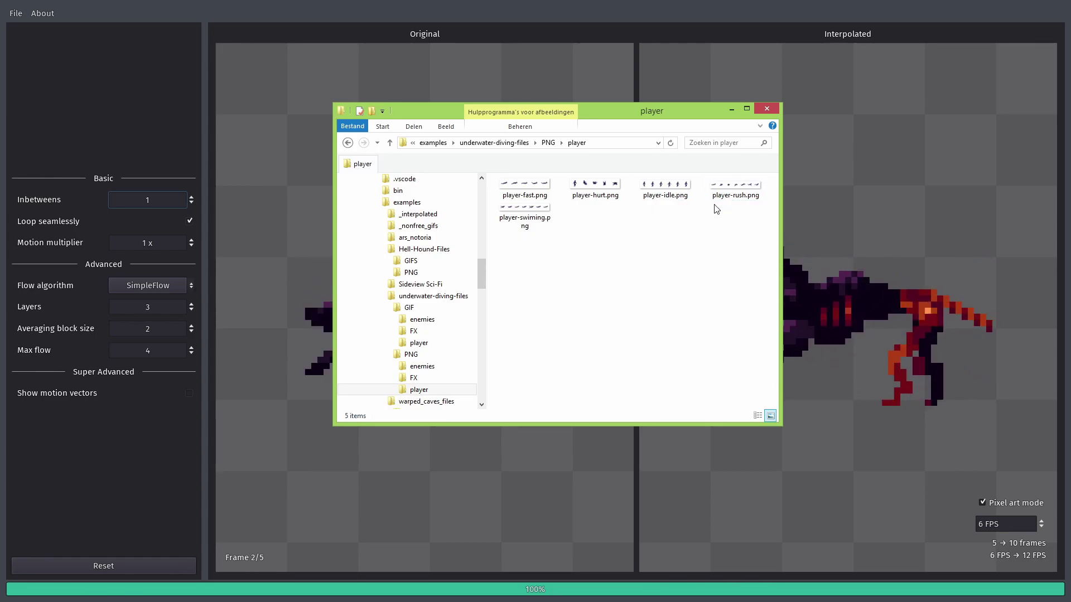
drag(720, 193, 878, 207)
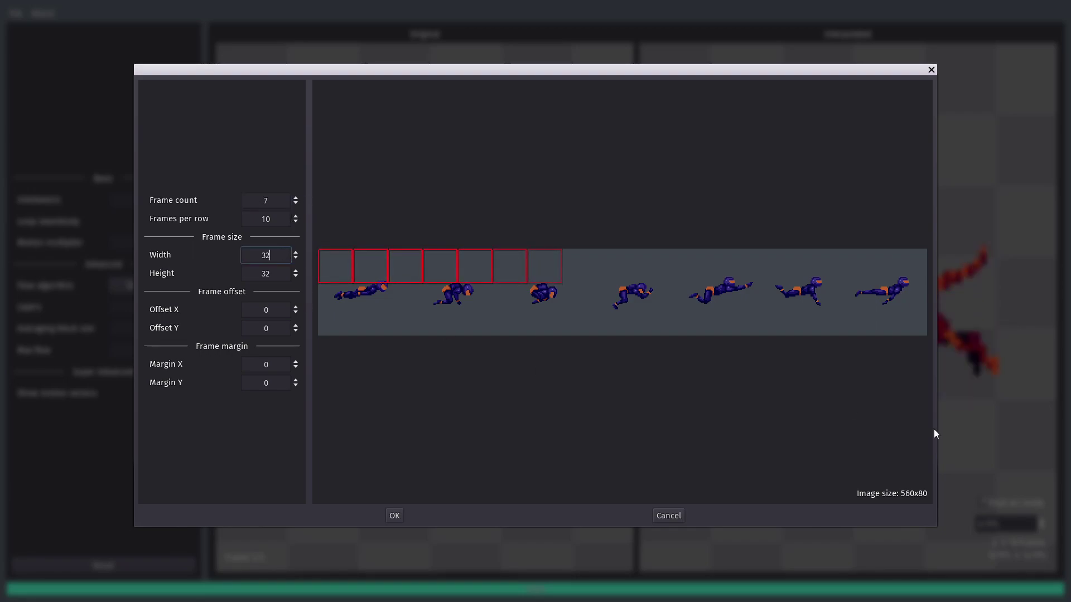
- Set the player-rush frame size to 80×80 (560 divided by 7) and confirm the import
key(BackSpace)
key(BackSpace)
text(560)
key(Left)
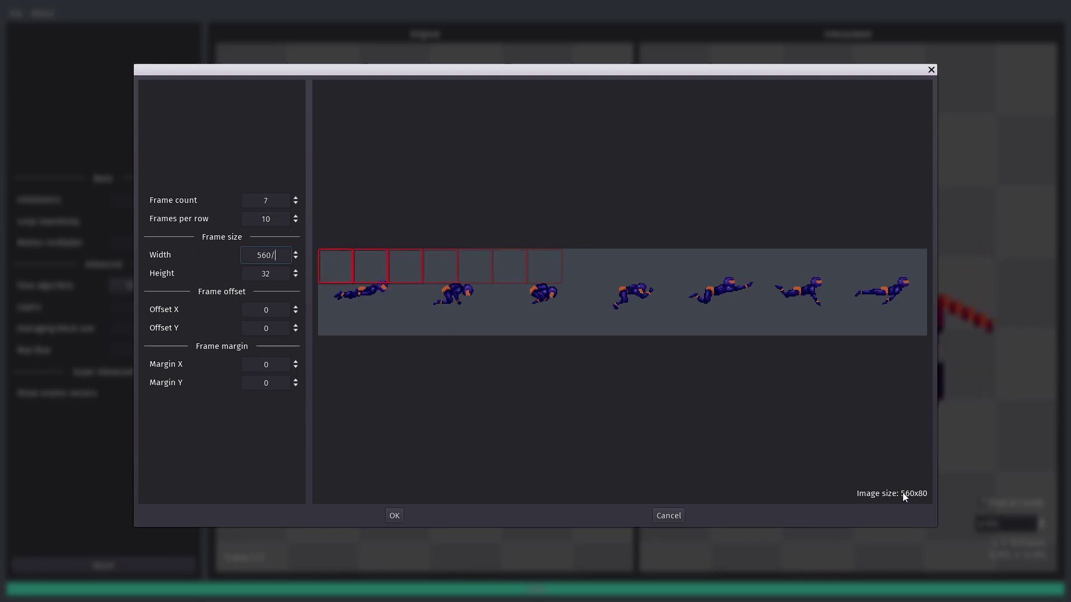
key(BackSpace)
key(BackSpace)
text(80)
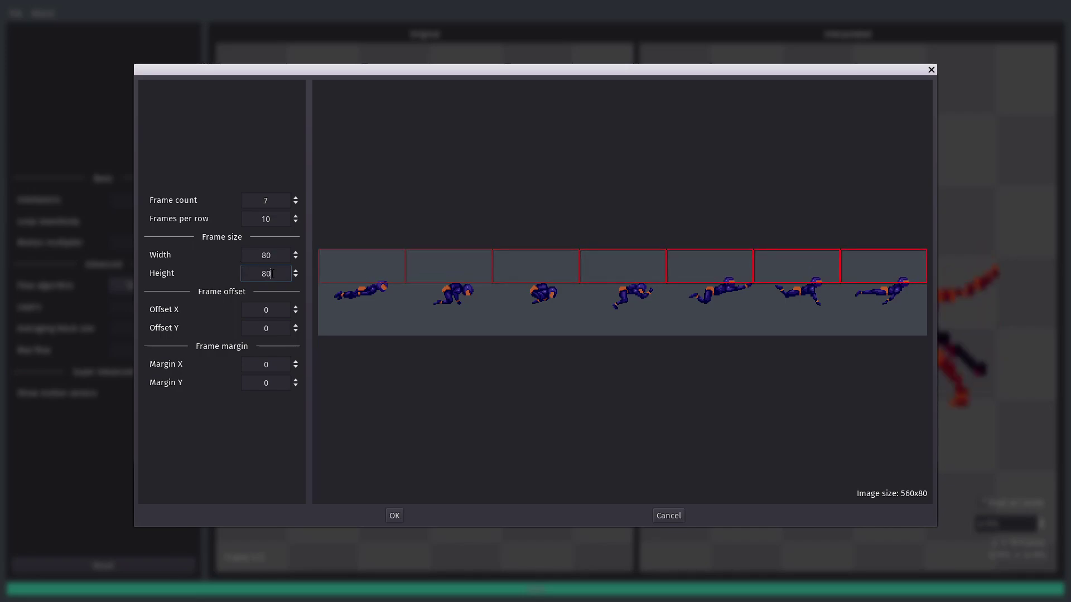
click(393, 516)
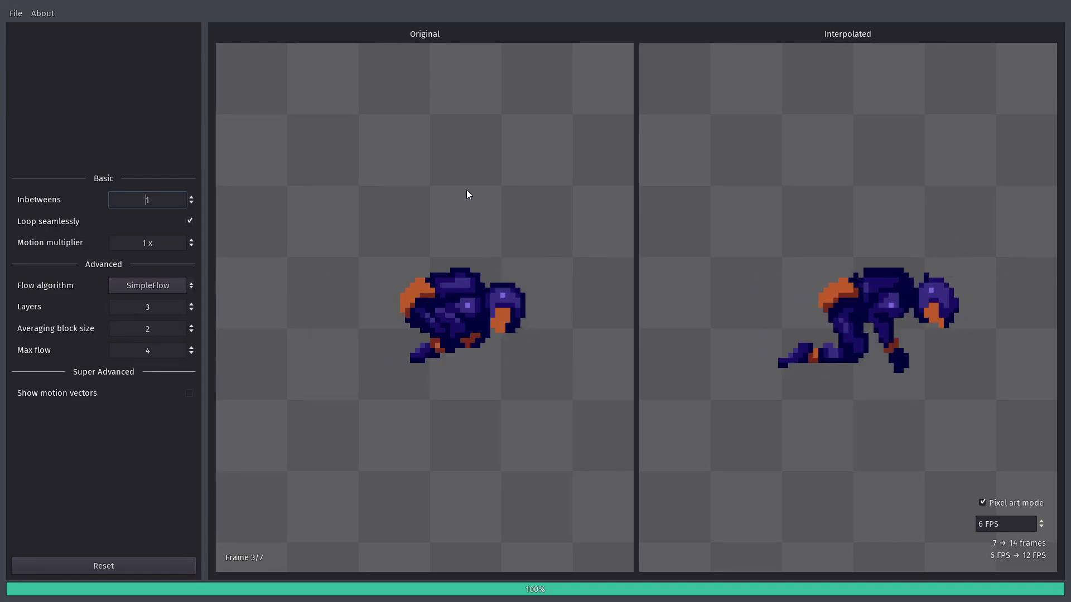
- Give the swimmer averaging block size 3 and 2 inbetweens, giving 7 → 21 frames at 18 FPS
click(191, 198)
click(190, 198)
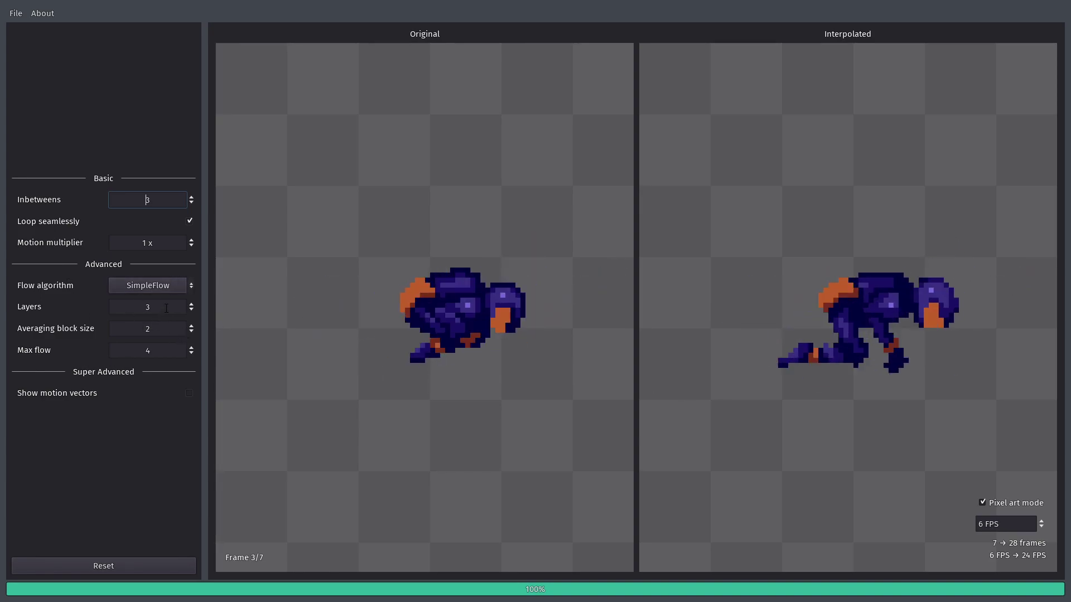
click(191, 326)
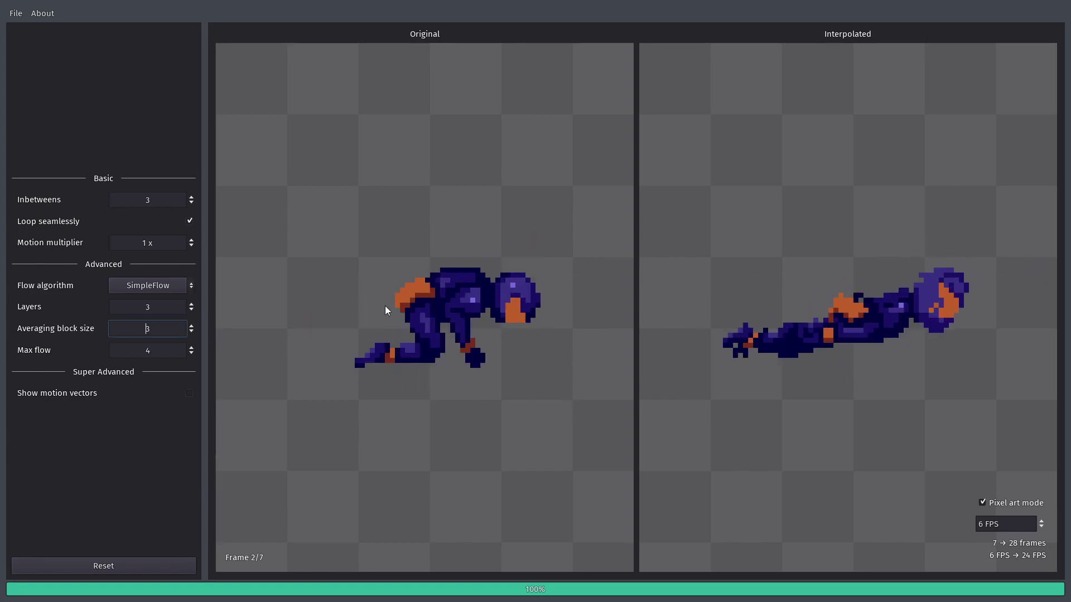
click(191, 203)
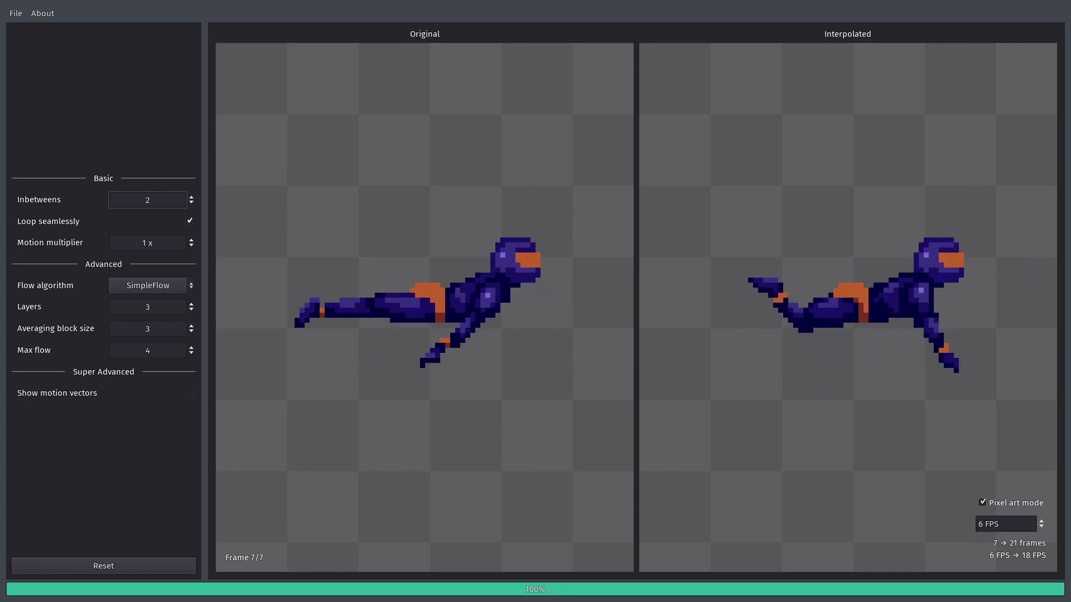
- Drag andromalius-57x88.png from Explorer's ars_notoria folder into Bitmap Flow
key(alt+Tab)
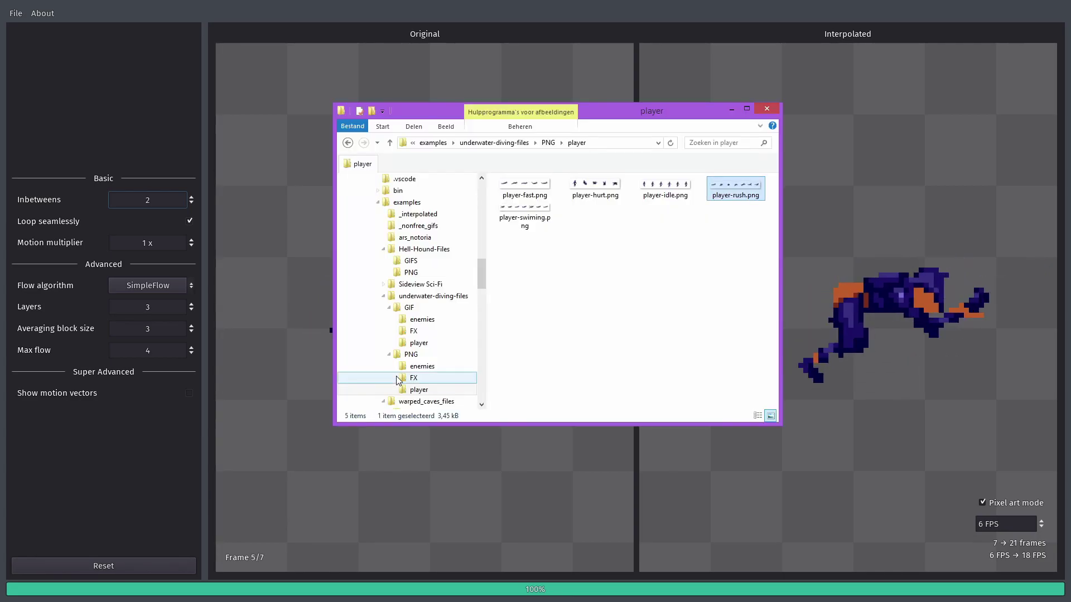
click(424, 237)
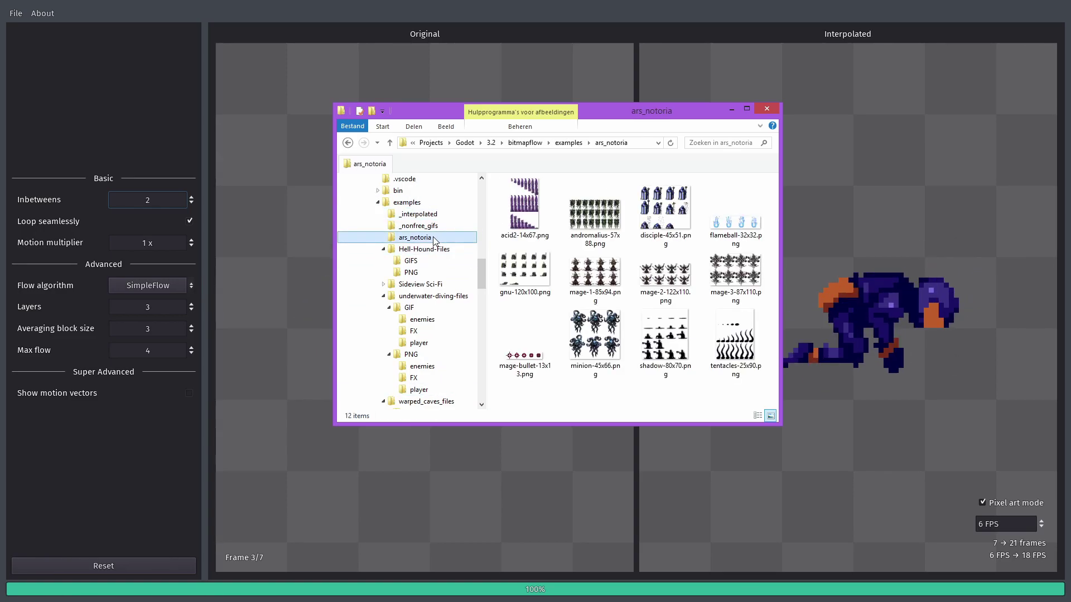
drag(595, 215, 913, 188)
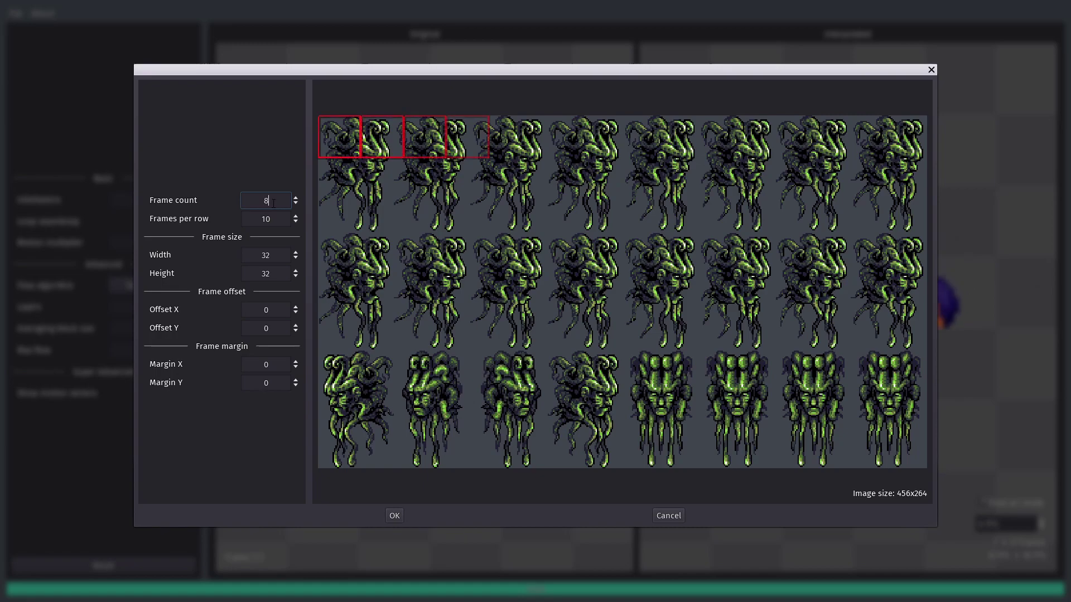
- Set the sheet to 24 frames, 8 frames per row, with 57x88 frame size
text(3)
key(Return)
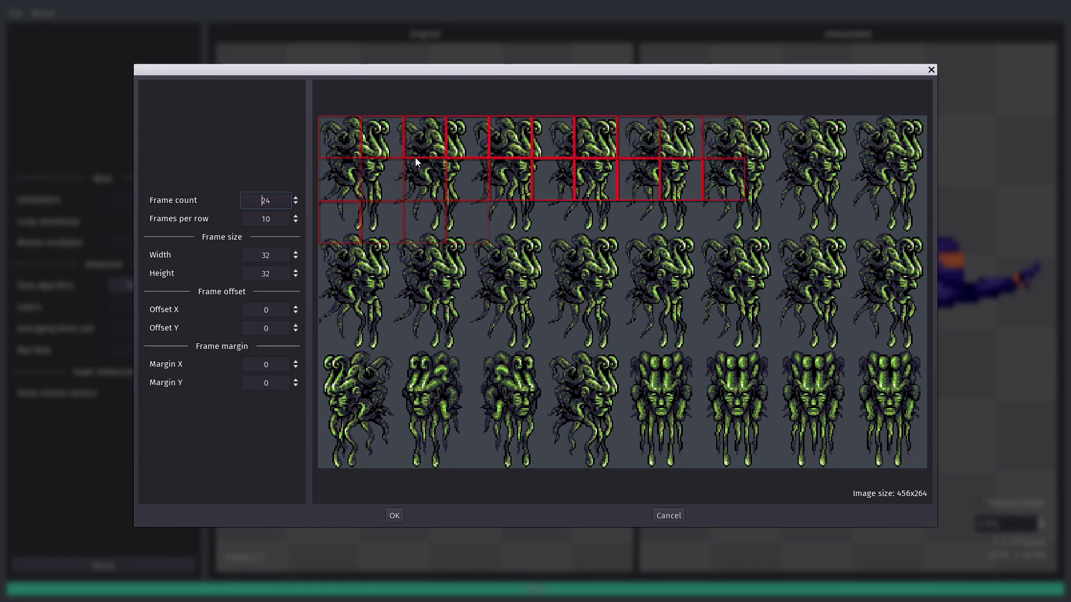
click(295, 222)
click(296, 222)
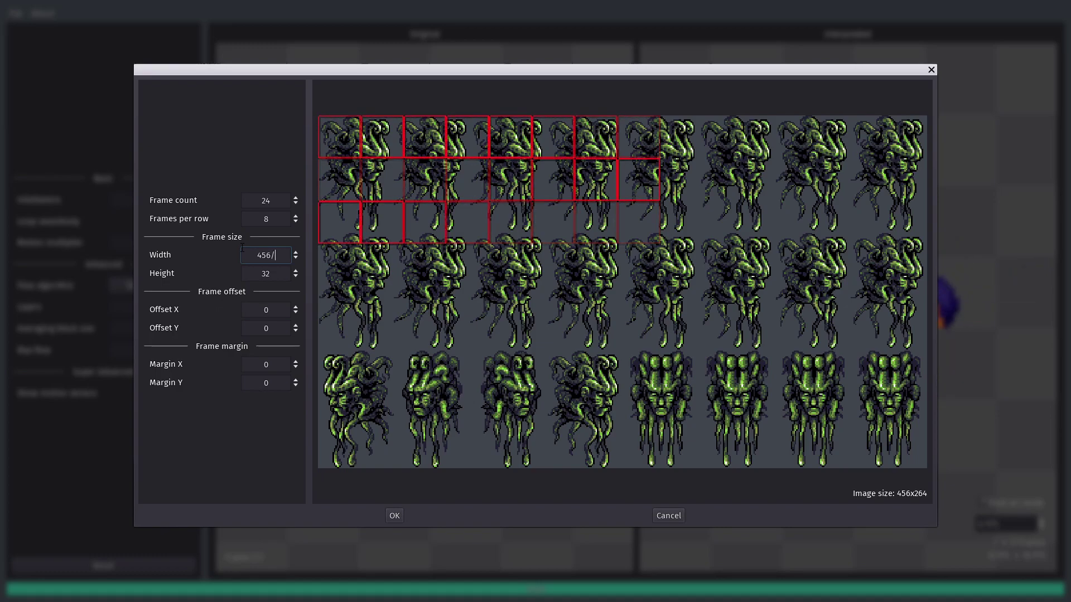
key(Return)
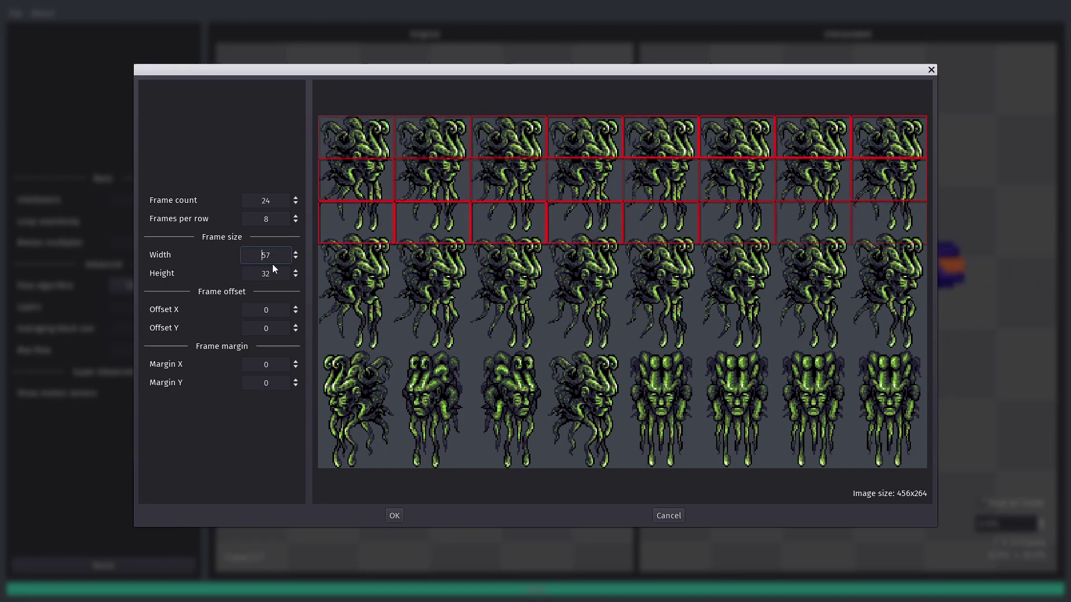
key(BackSpace)
text(264/)
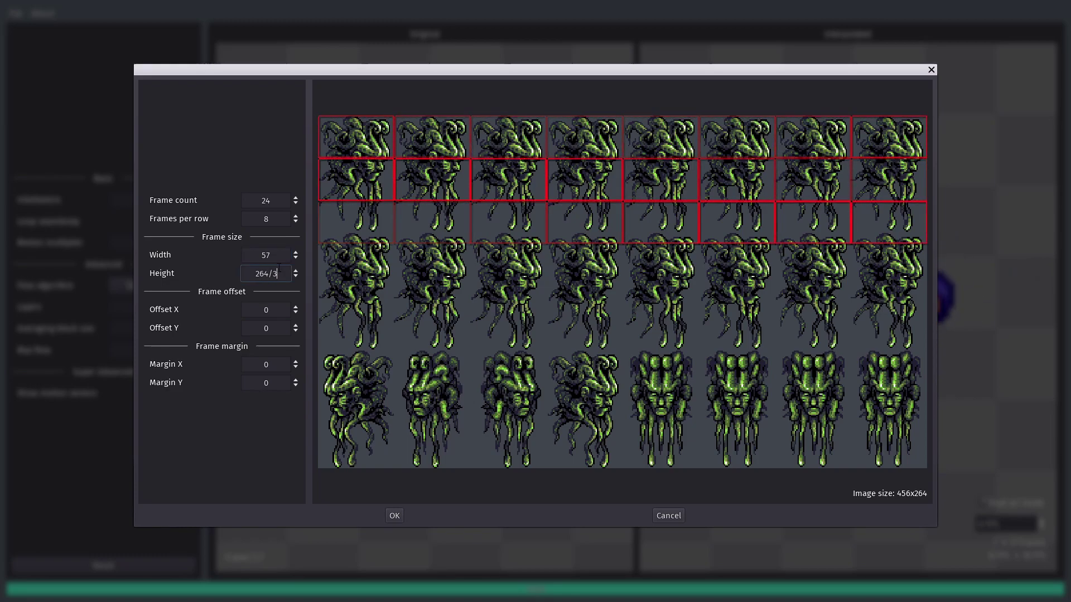
key(Return)
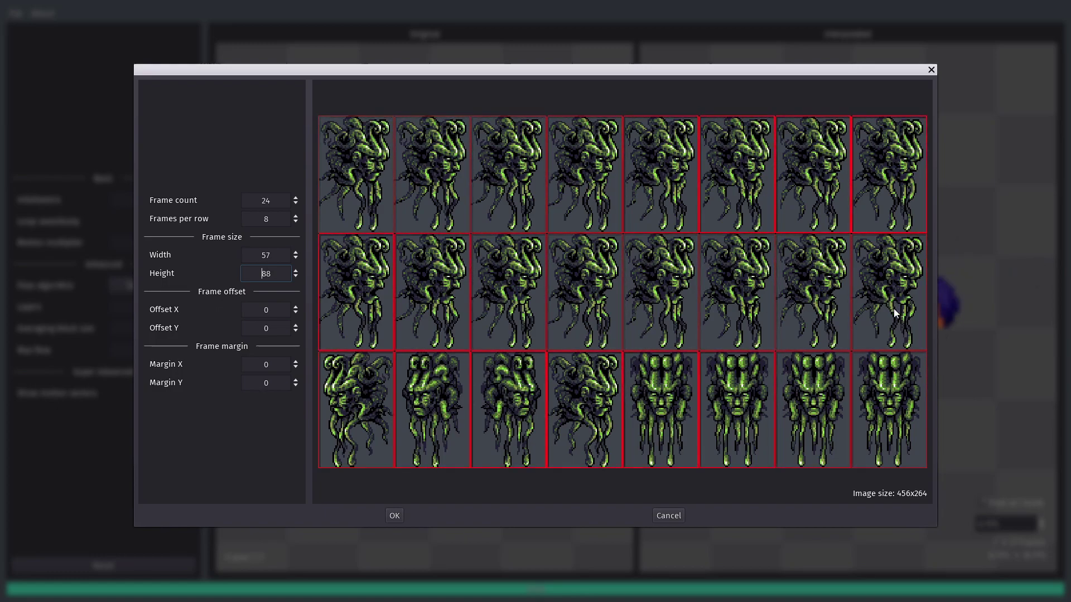
- Lower the frame count to 16 to skip empty cells and confirm the import
click(296, 204)
click(296, 204)
click(295, 205)
click(296, 205)
click(296, 205)
click(295, 205)
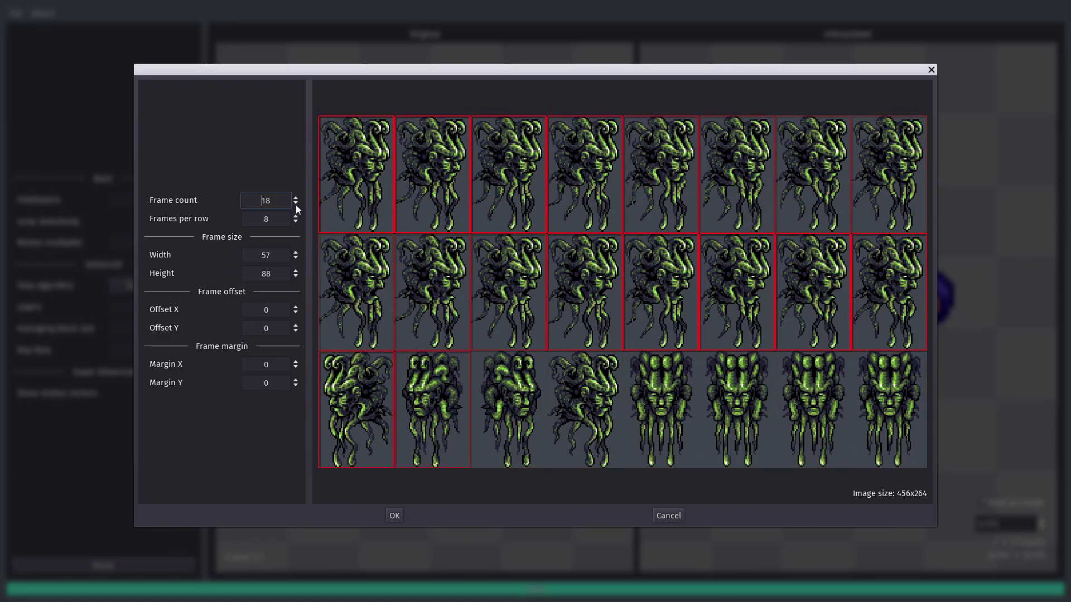
click(296, 205)
click(296, 205)
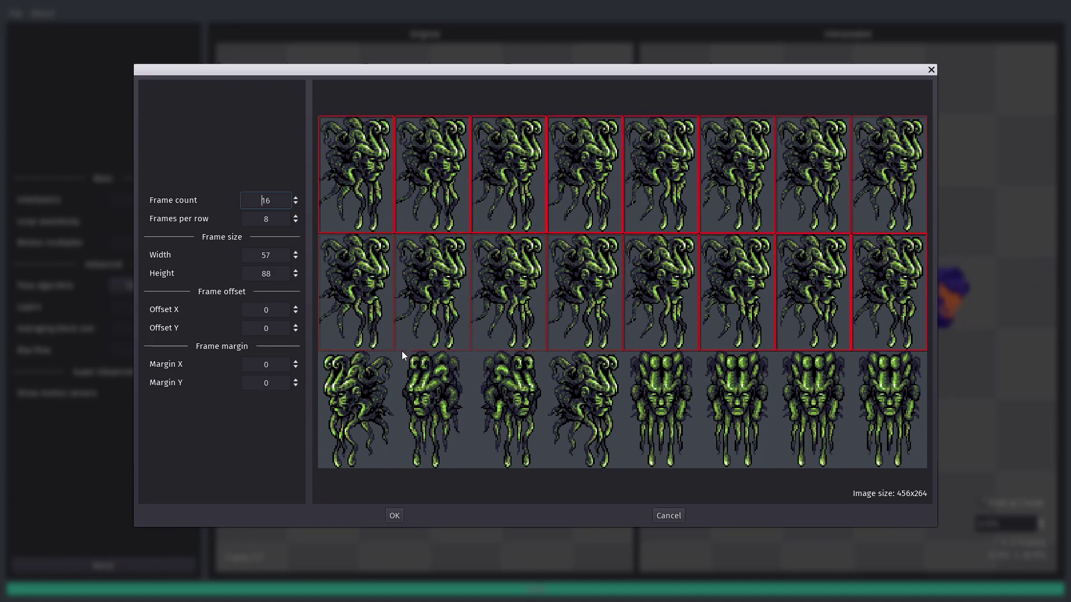
click(396, 514)
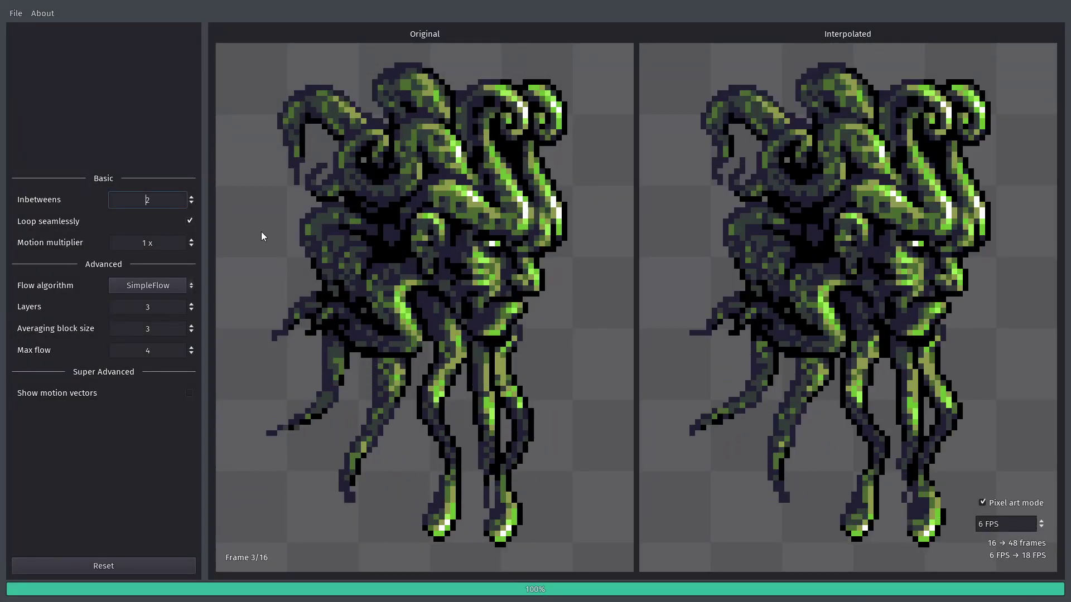
- Raise inbetweens from 2 to 3 for the andromalius animation (16 → 64 frames, 24 FPS)
click(196, 198)
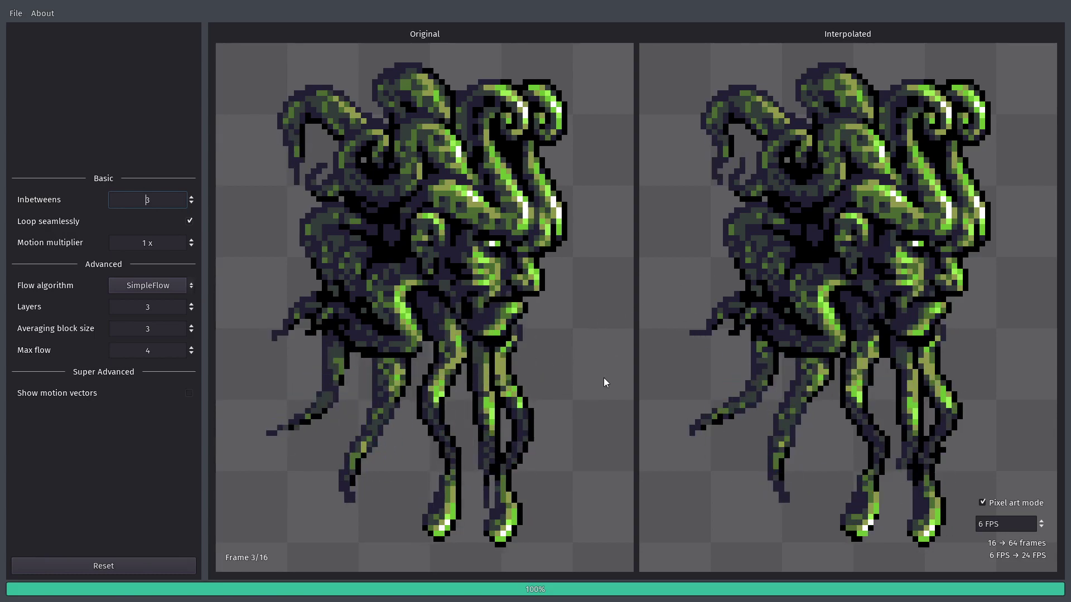
click(164, 287)
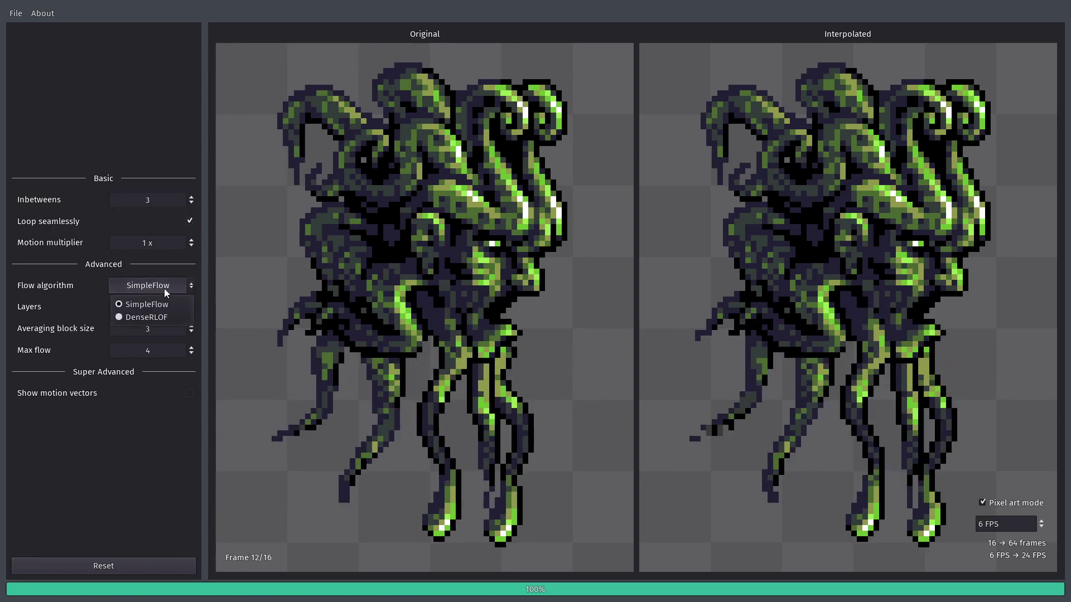
- Switch the flow algorithm to DenseRLOF and bring grid step X and Y down to 1
click(149, 319)
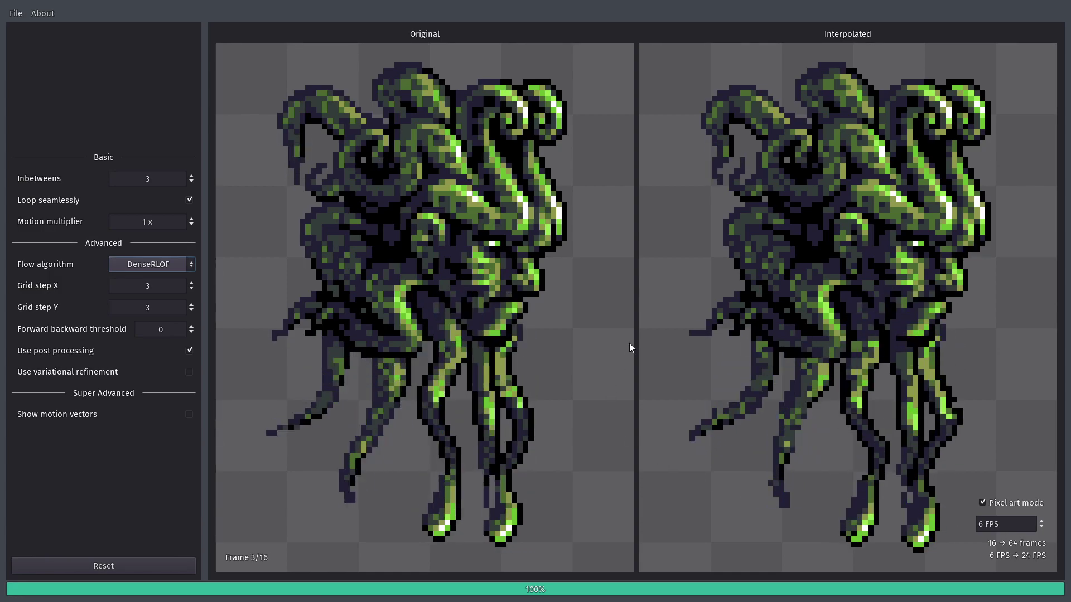
click(150, 286)
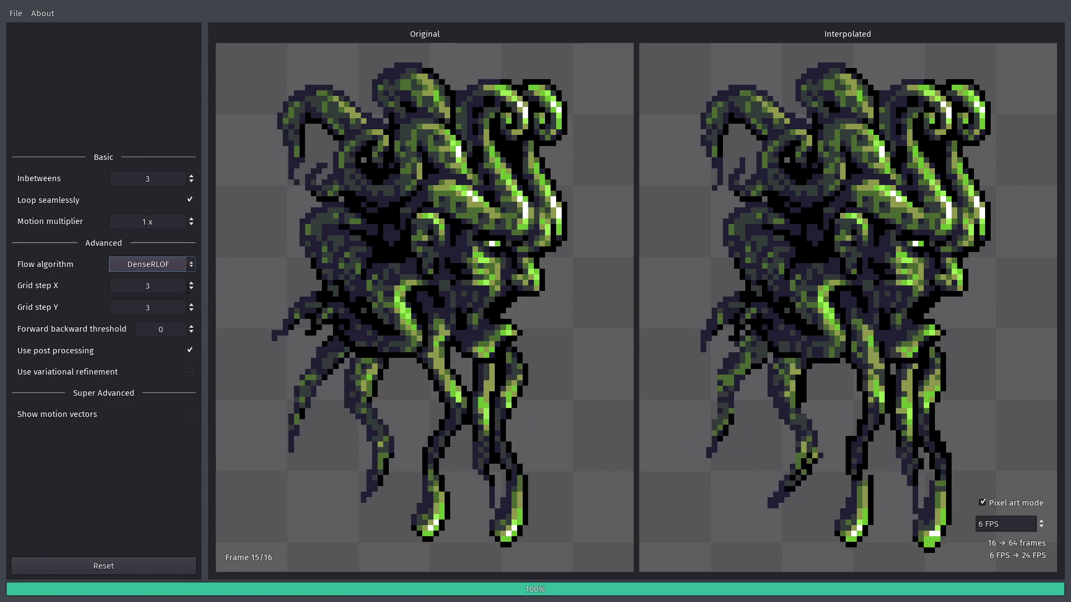
scroll(194, 287, down, 2)
scroll(188, 310, down, 2)
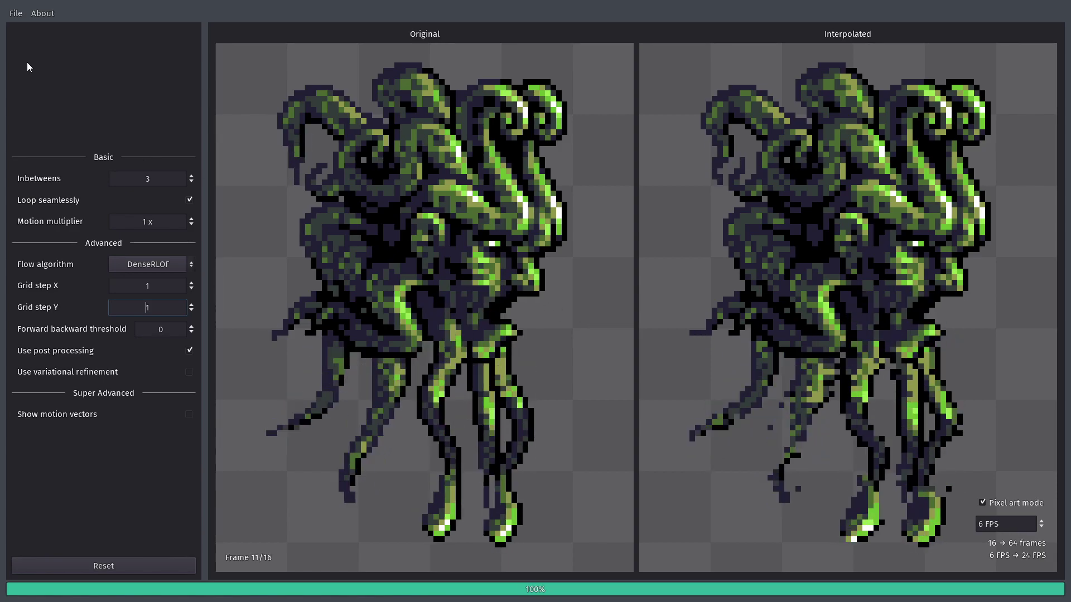
- Open the File menu to reach the animation's export options
click(25, 14)
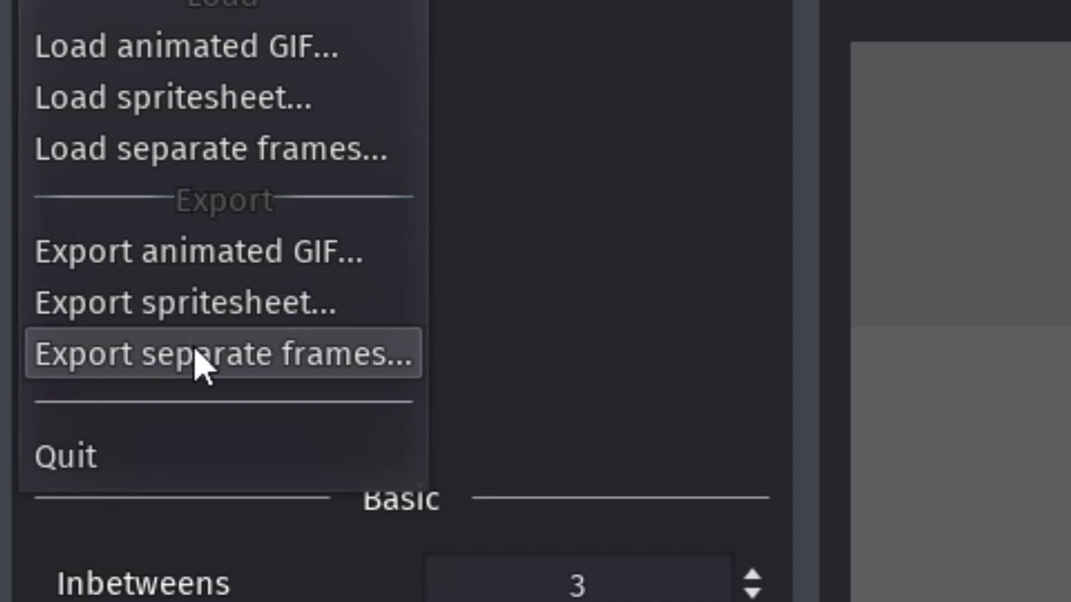
- Export the spritesheet as spritesheet.png into the examples/_interpolated folder
click(279, 304)
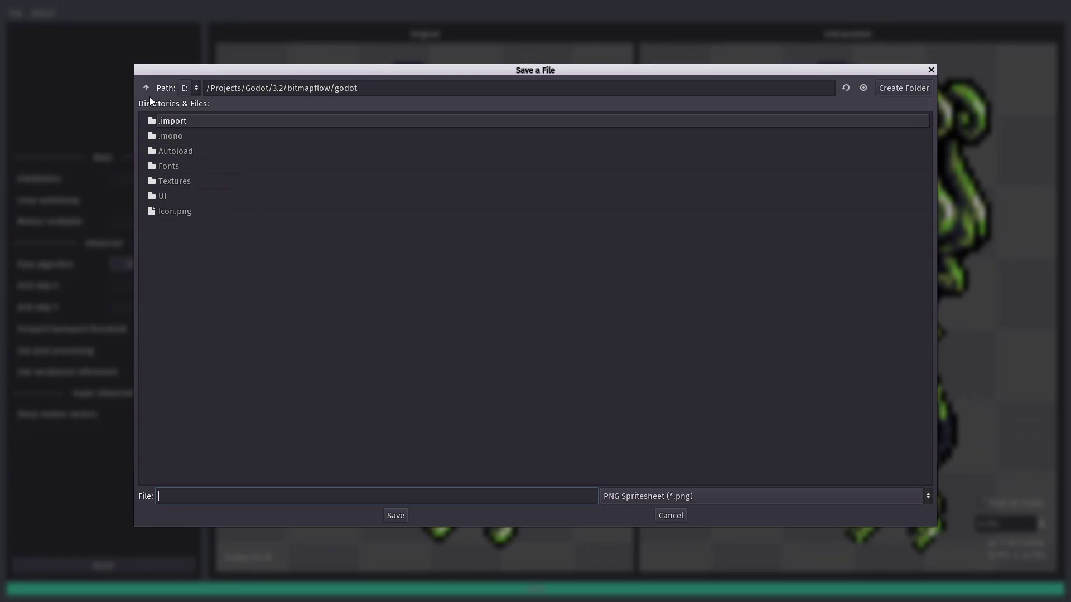
click(173, 98)
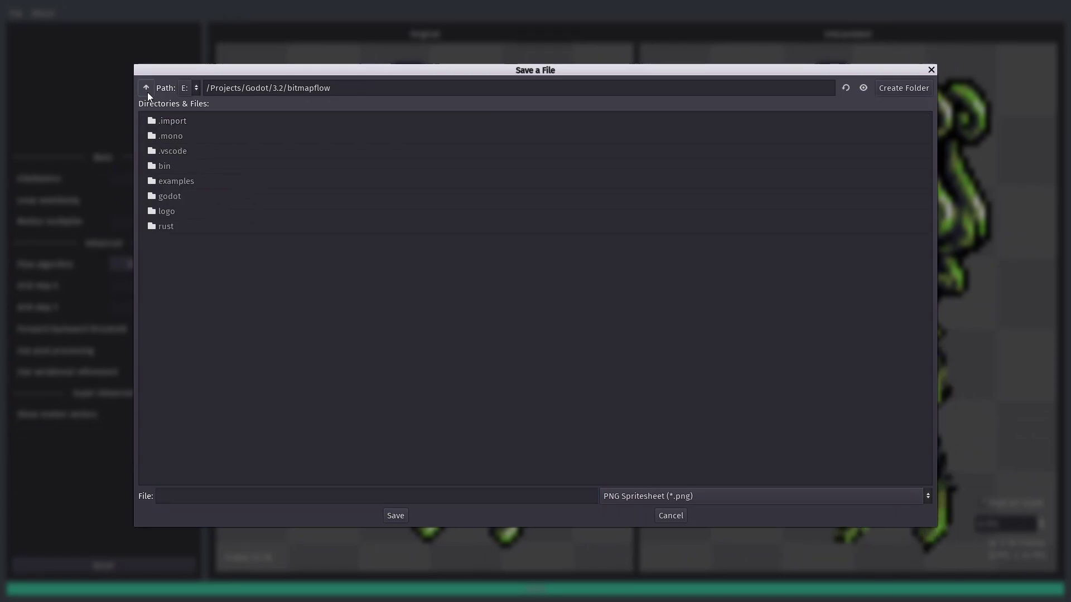
double_click(189, 180)
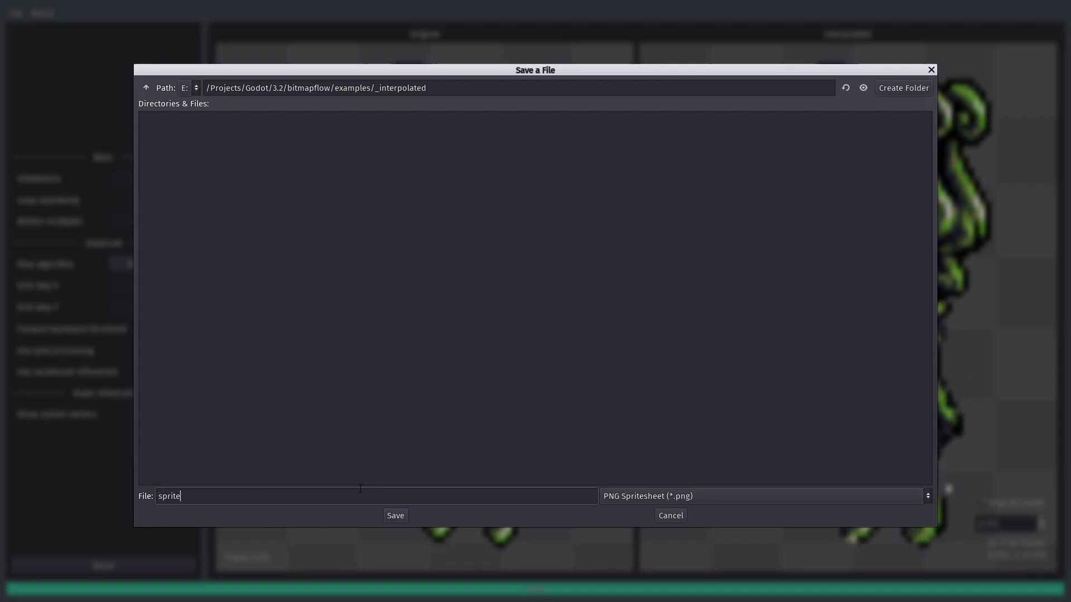
click(394, 516)
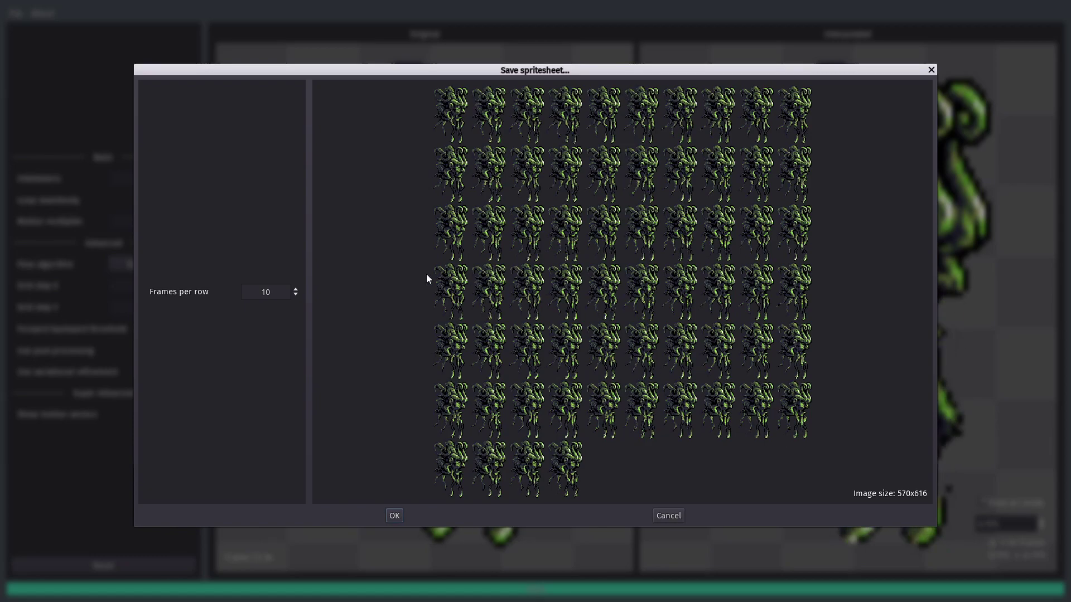
- Set frames per row to 13 (741x440) and save the spritesheet
click(295, 297)
click(295, 295)
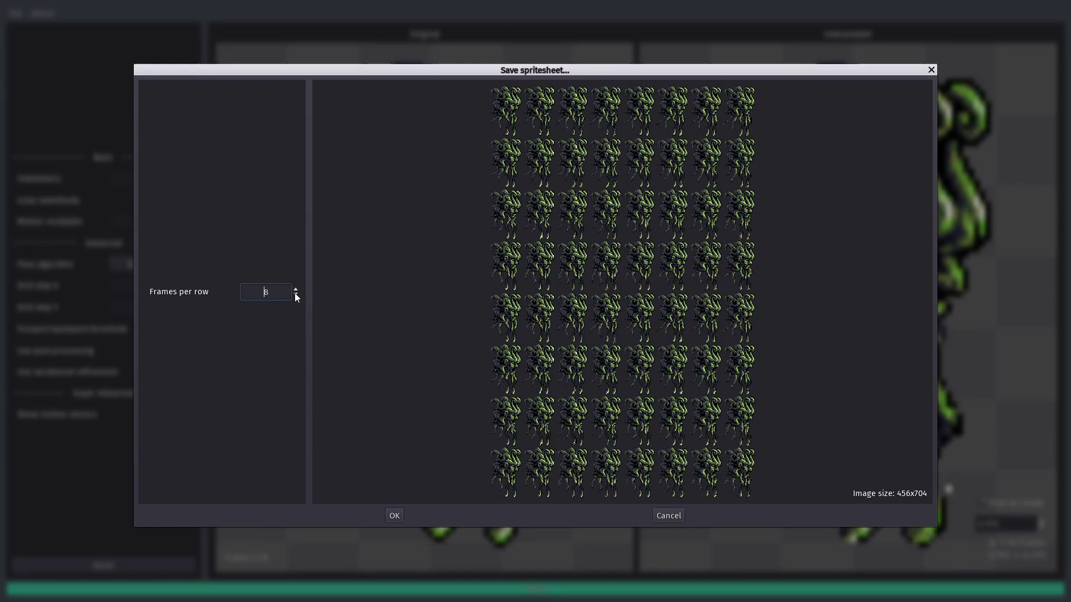
click(296, 289)
click(296, 289)
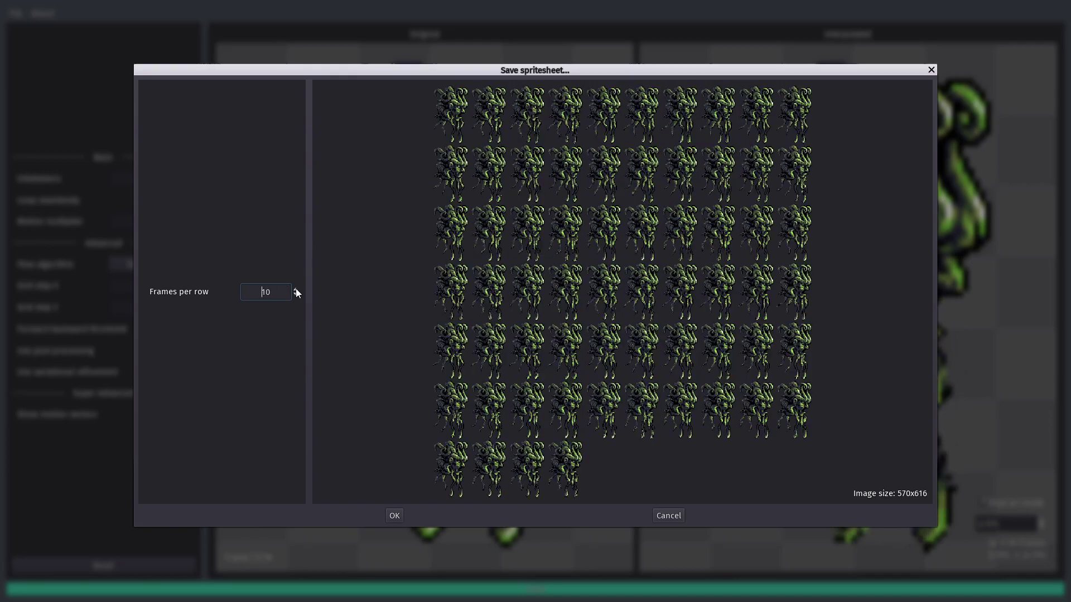
click(295, 289)
click(295, 289)
click(296, 289)
click(295, 289)
click(295, 289)
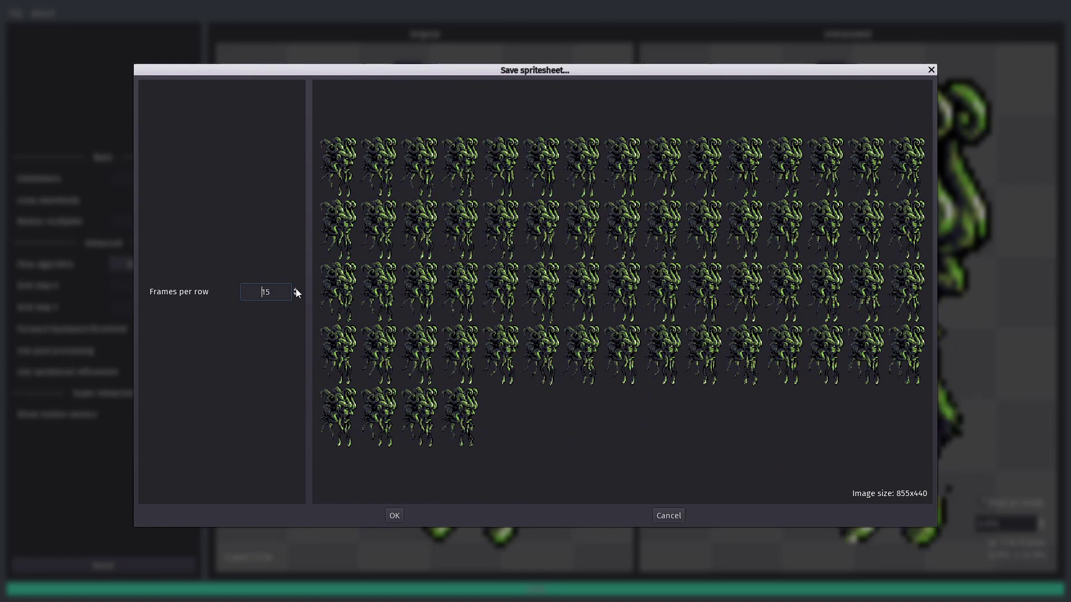
click(296, 297)
click(296, 297)
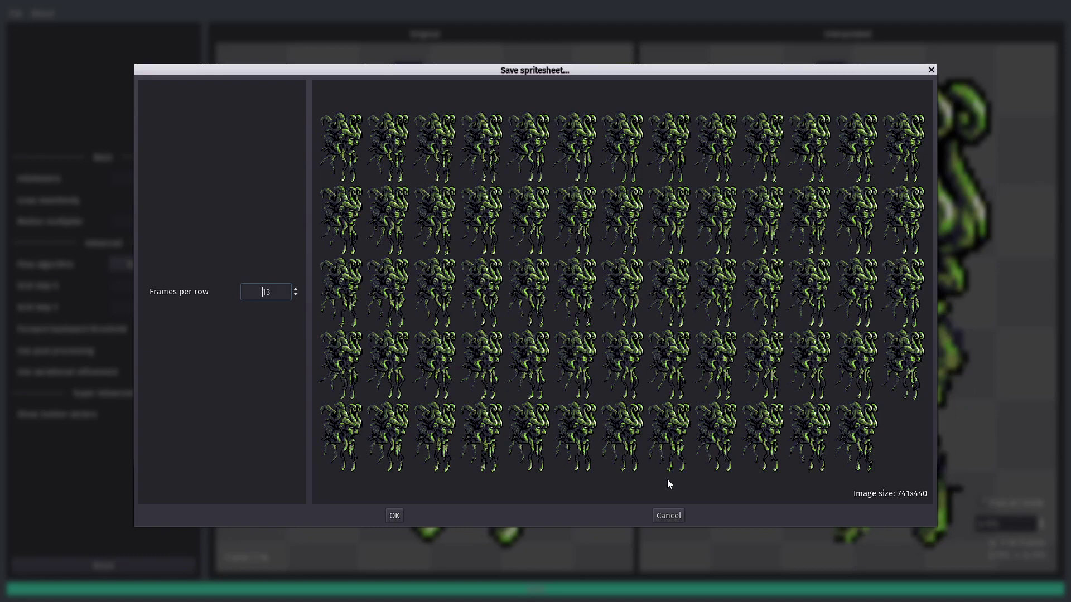
click(395, 516)
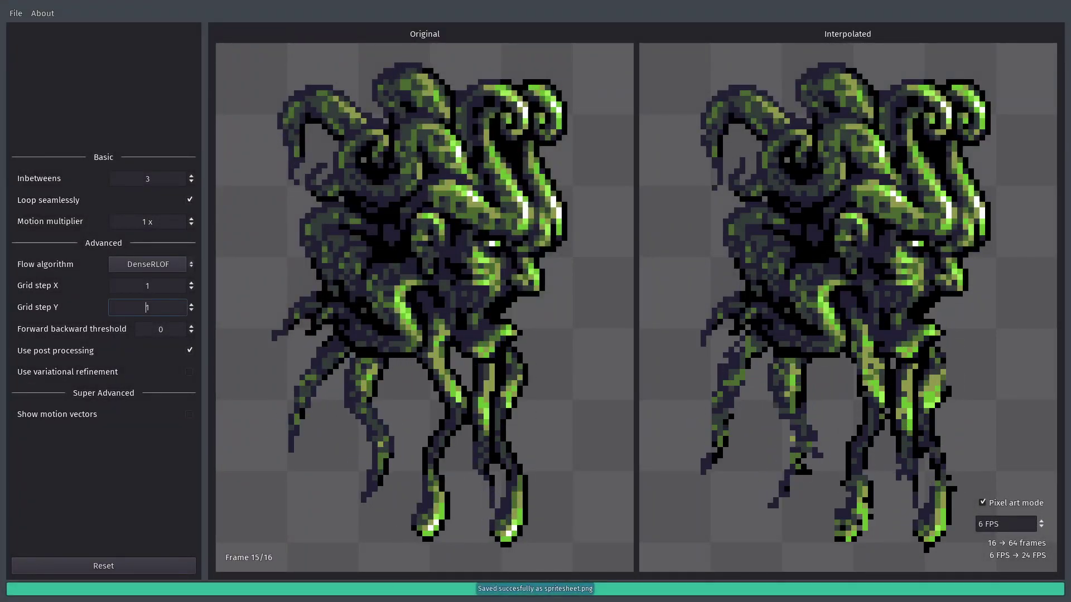
- Open examples/_interpolated in Explorer to verify spritesheet.png, 78.3 kB at 741×440
key(alt+Tab)
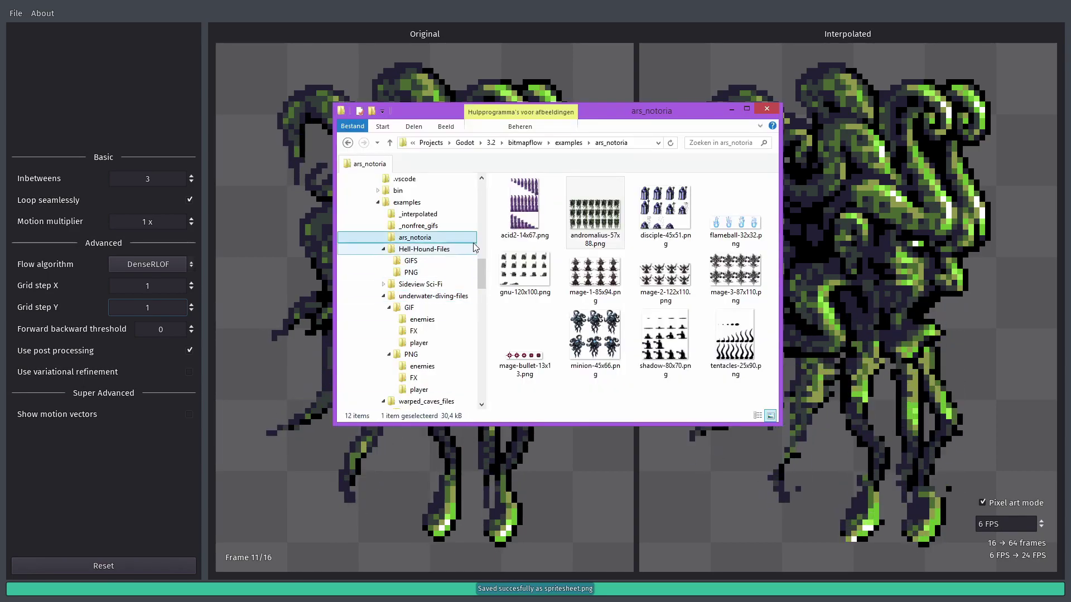
click(569, 143)
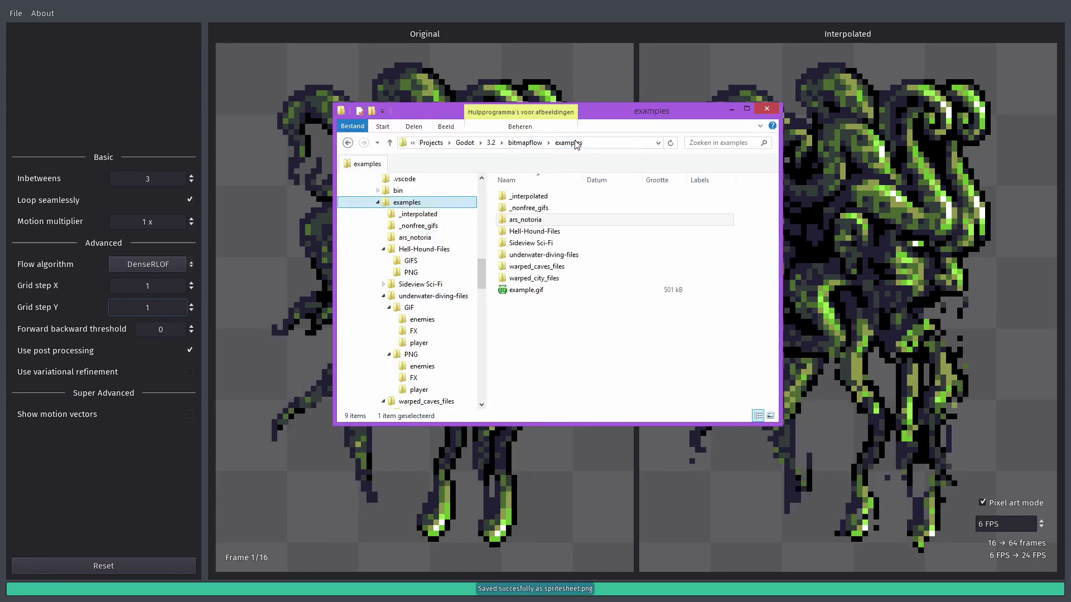
double_click(525, 197)
mouse_move(522, 225)
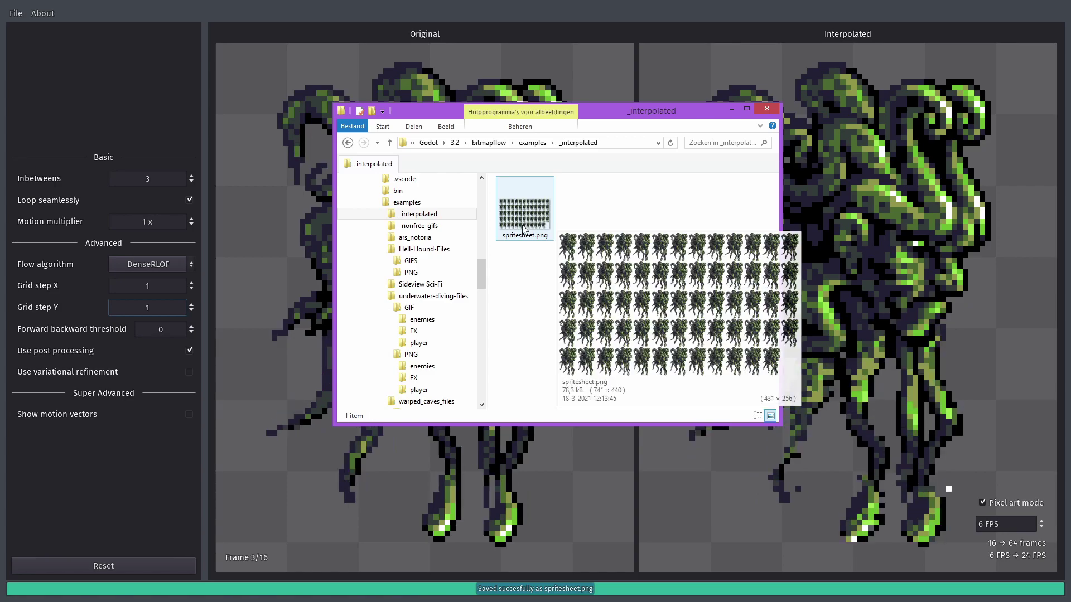